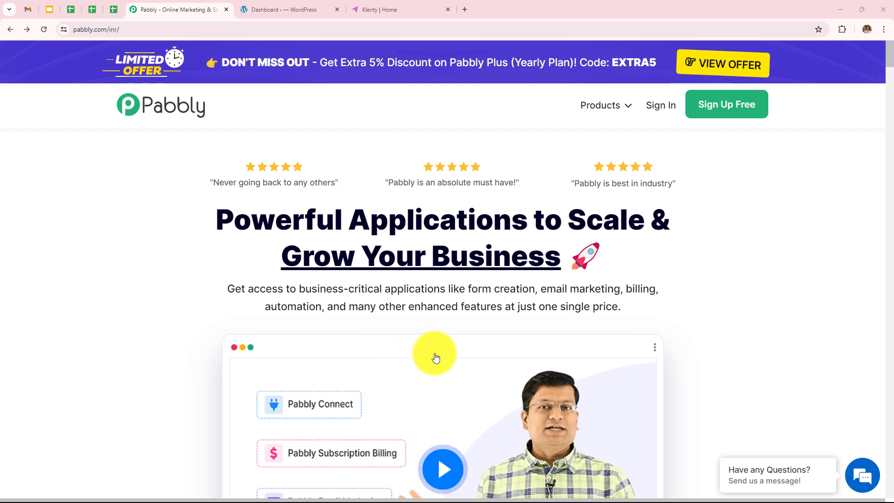
- Sign in to the Pabbly account to reach the All Pabbly Apps dashboard
left_click(126, 27)
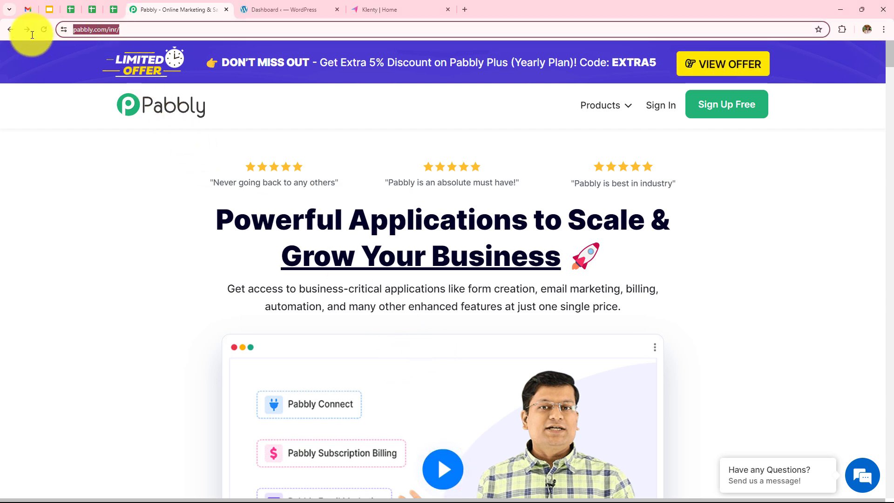
left_click(82, 163)
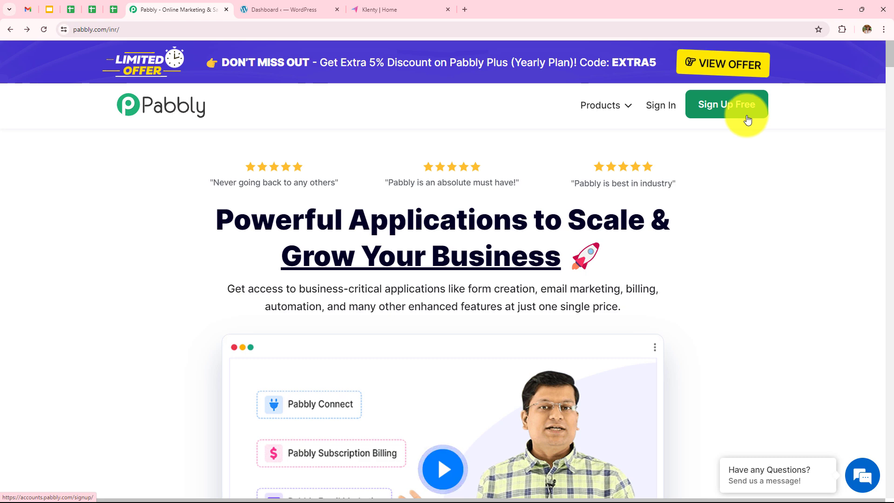
left_click(660, 116)
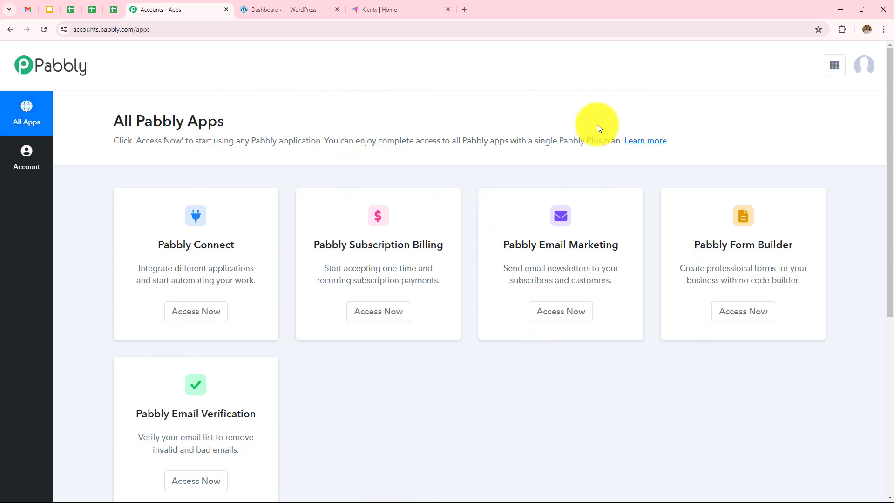
- Open Pabbly Connect and look over its dashboard, starting and then cancelling a new folder
left_click(218, 306)
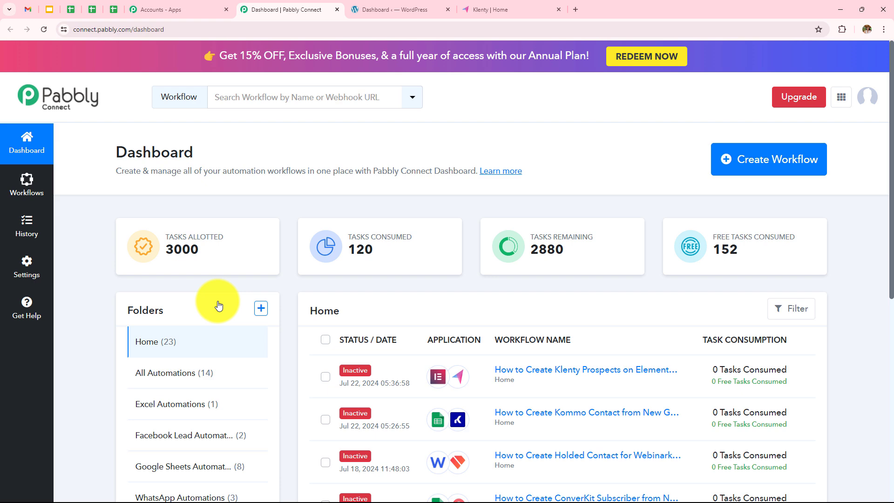
scroll(580, 326, "down", 8)
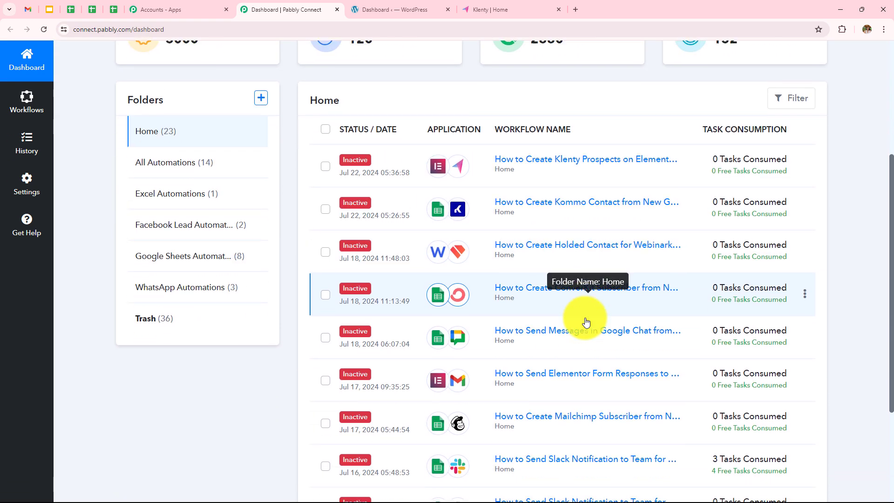
scroll(535, 288, "up", 7)
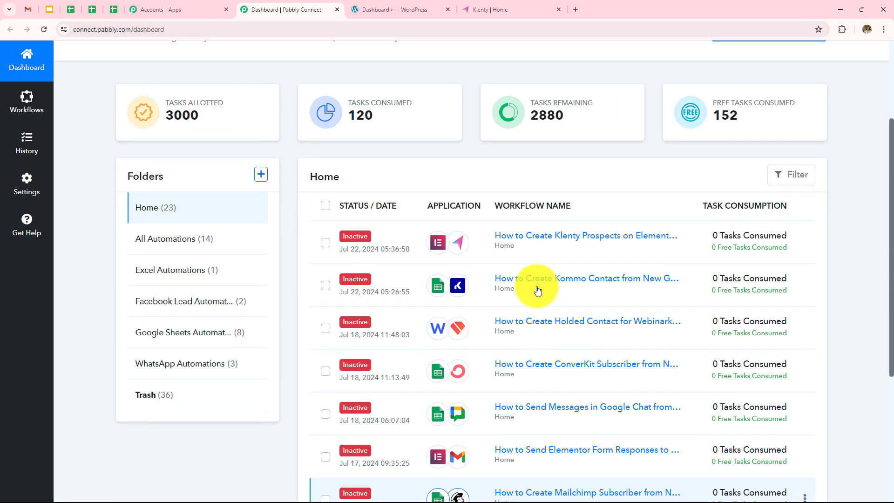
scroll(225, 332, "down", 3)
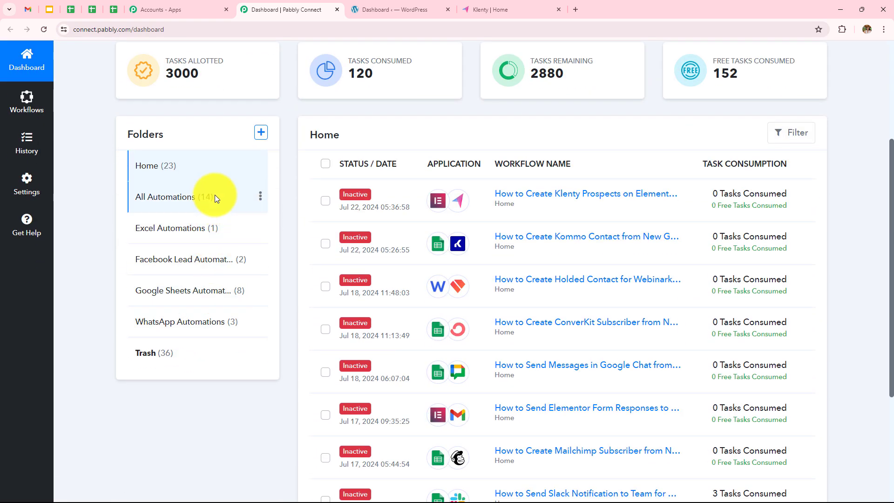
scroll(222, 347, "up", 4)
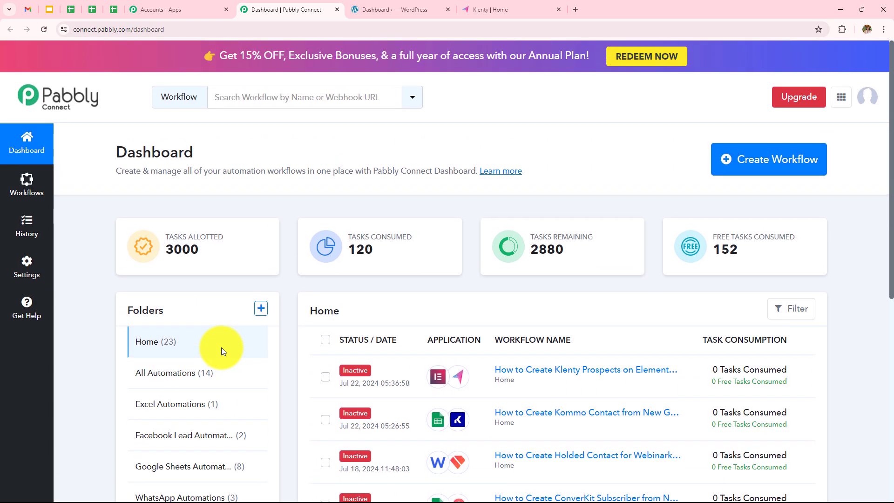
left_click(260, 309)
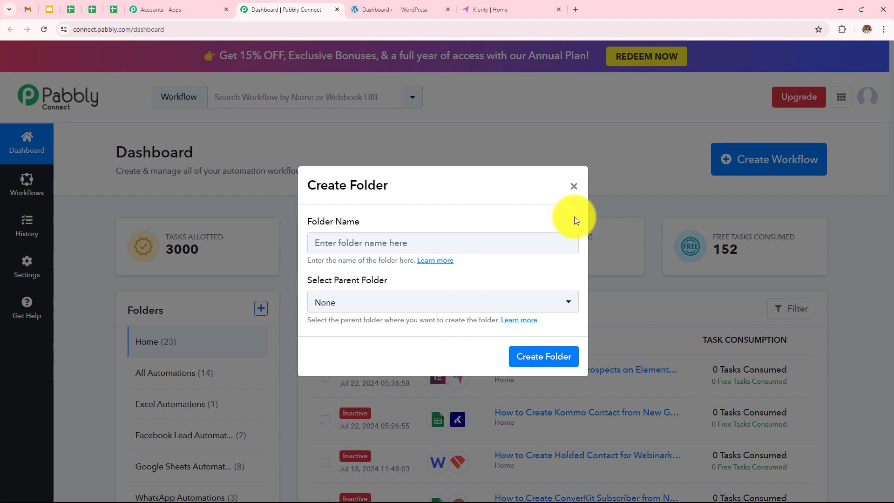
left_click(573, 186)
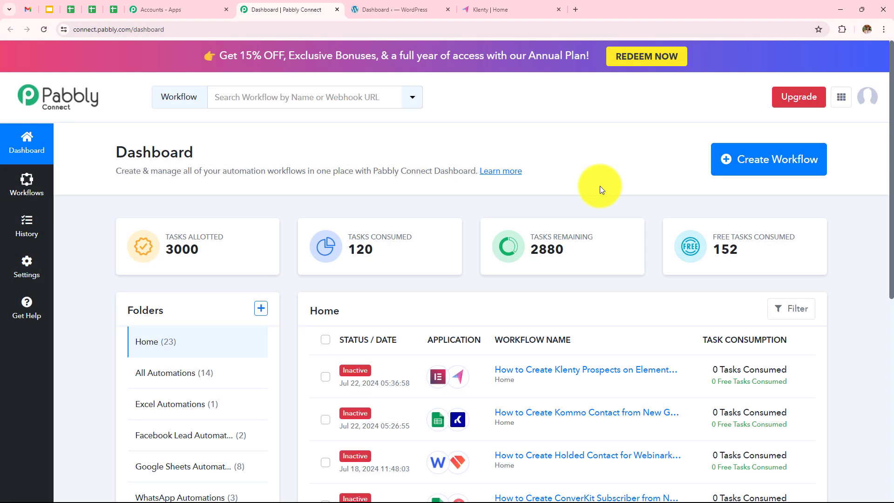
- Create the workflow 'How to Create Klenty Prospects on Elementor Form Submission' in All Automations
left_click(768, 173)
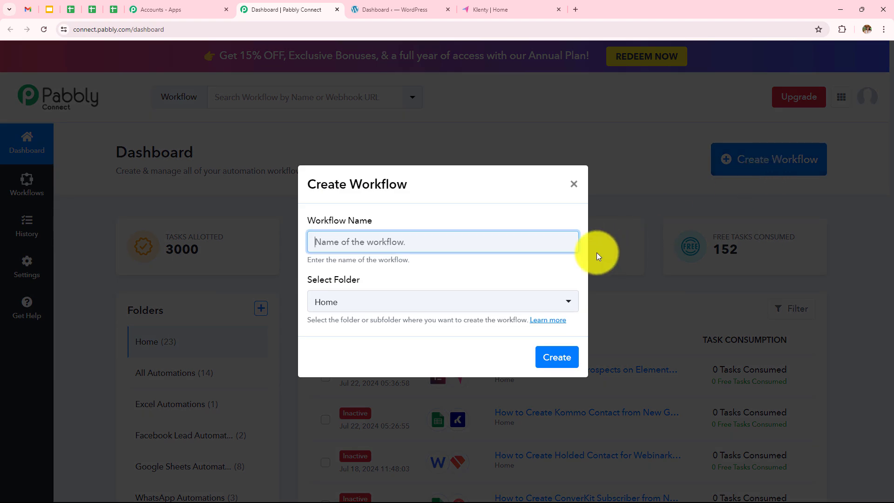
left_click(503, 242)
type("How to Create Klenty Prospects on Elementor Form Submission")
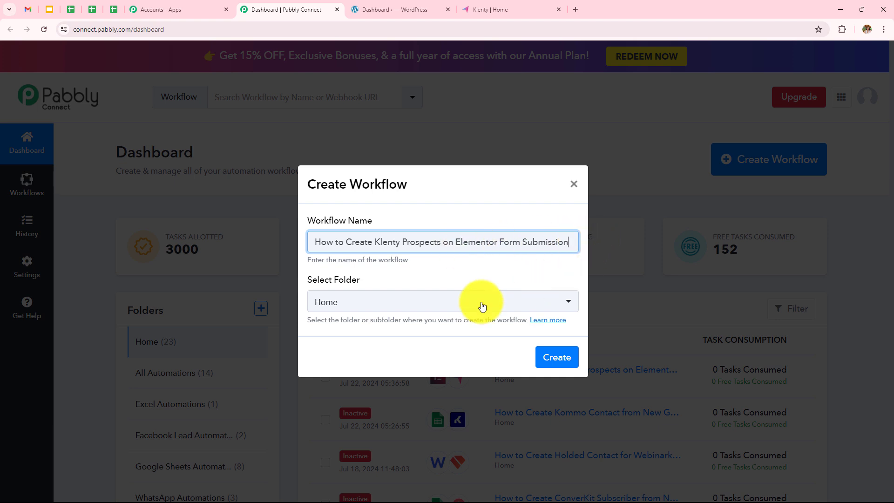
left_click(464, 312)
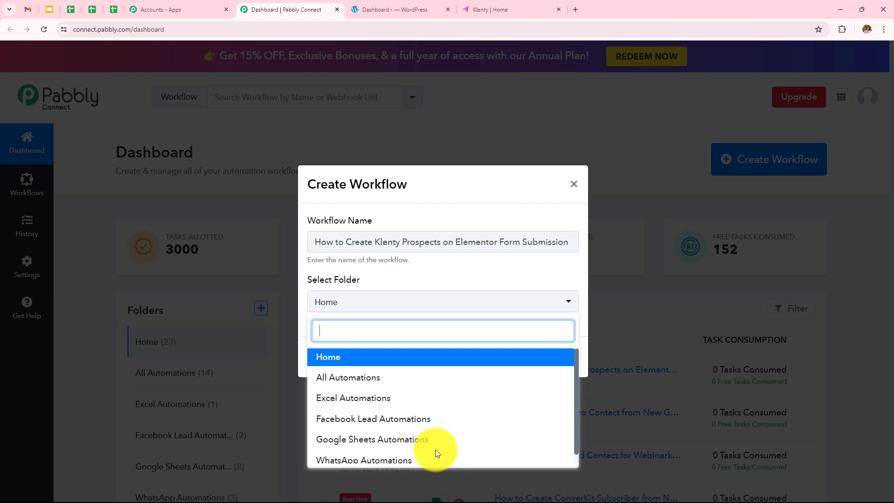
left_click(380, 377)
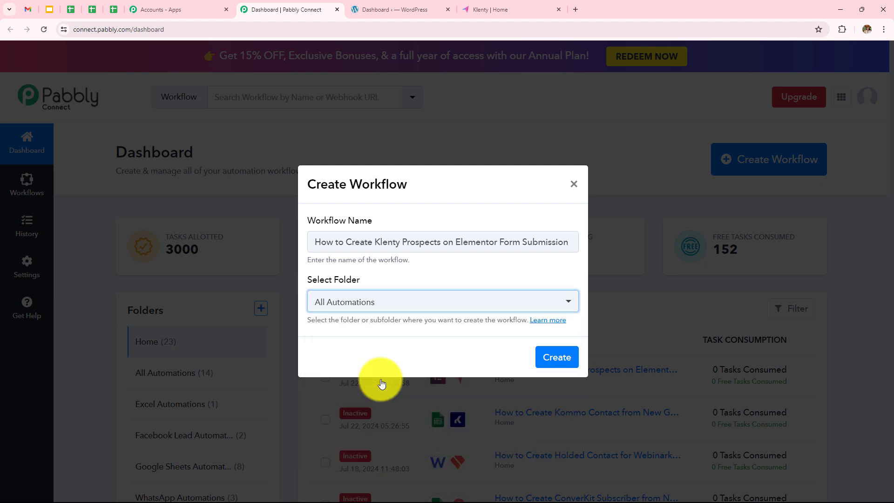
left_click(563, 359)
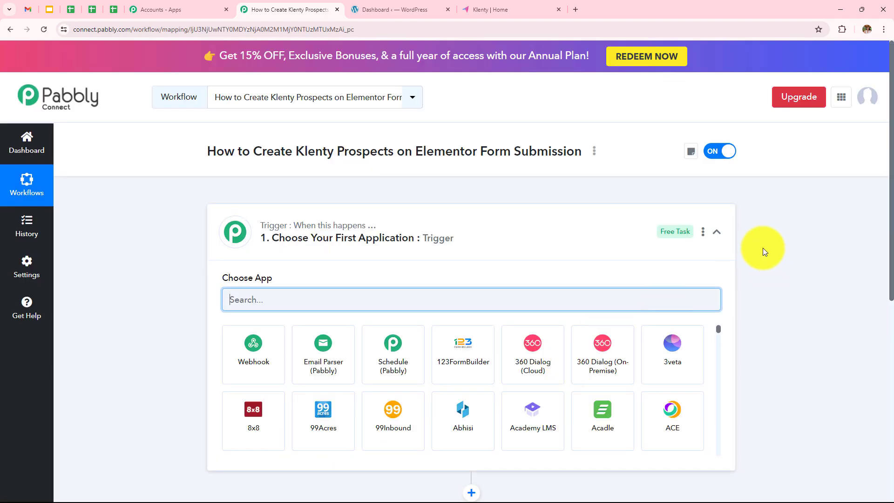
- Set the trigger to Elementor with the New Form Submission event, then move to the WordPress tab
left_click(721, 234)
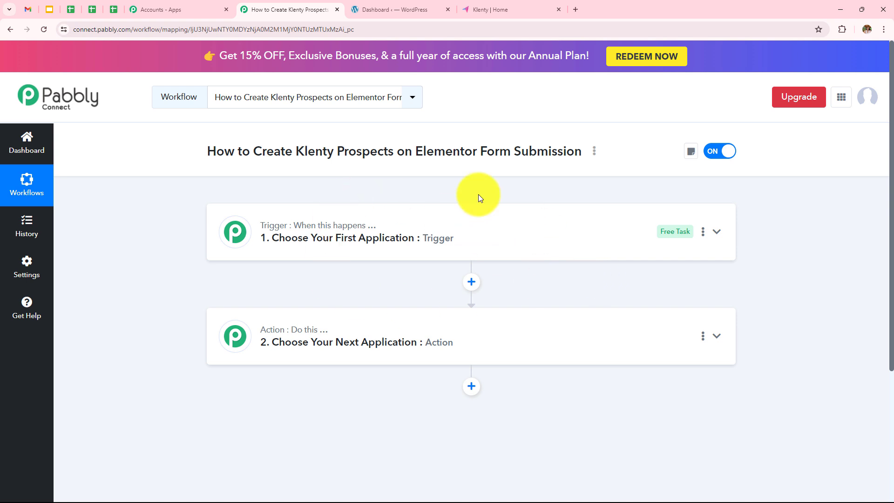
left_click(447, 231)
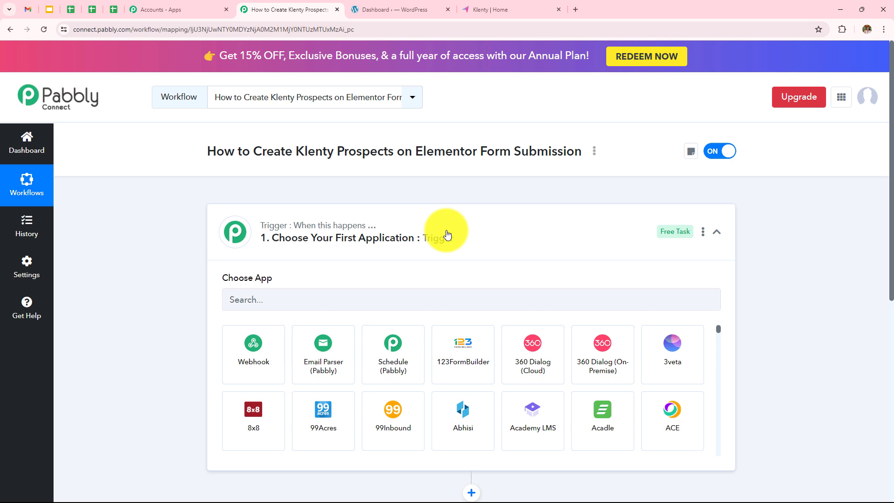
left_click(417, 305)
type("Elem")
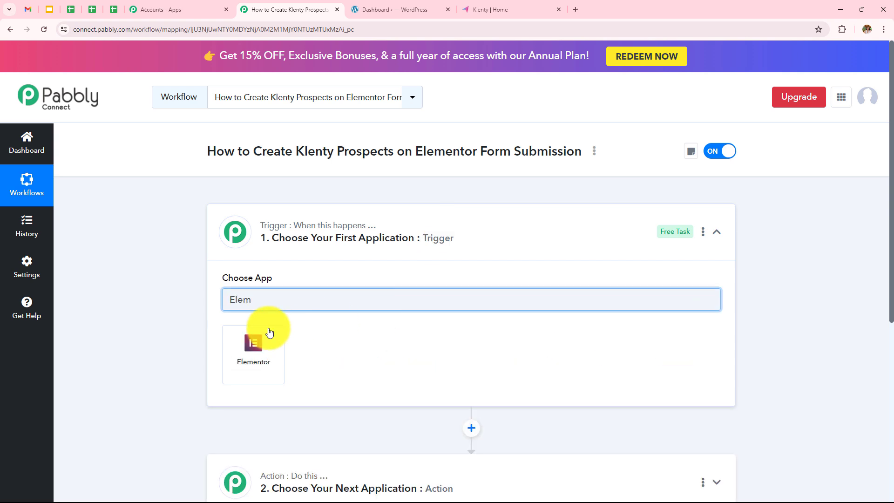
left_click(268, 333)
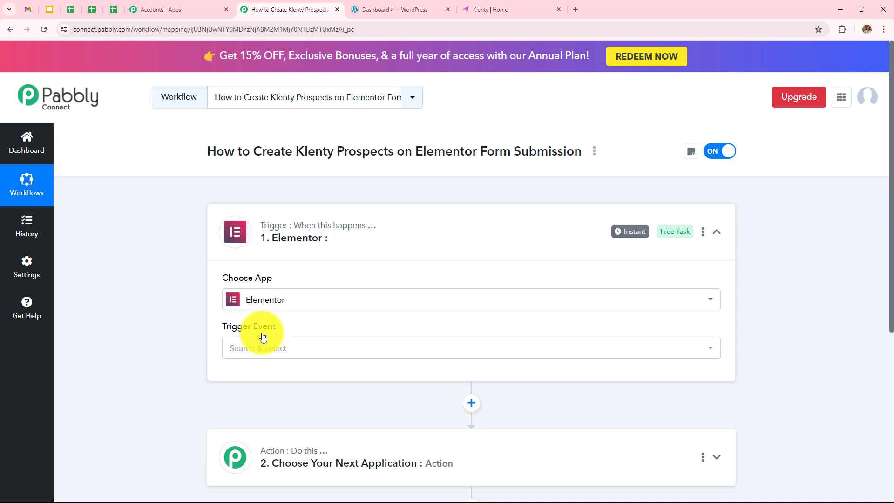
left_click(264, 345)
left_click(272, 404)
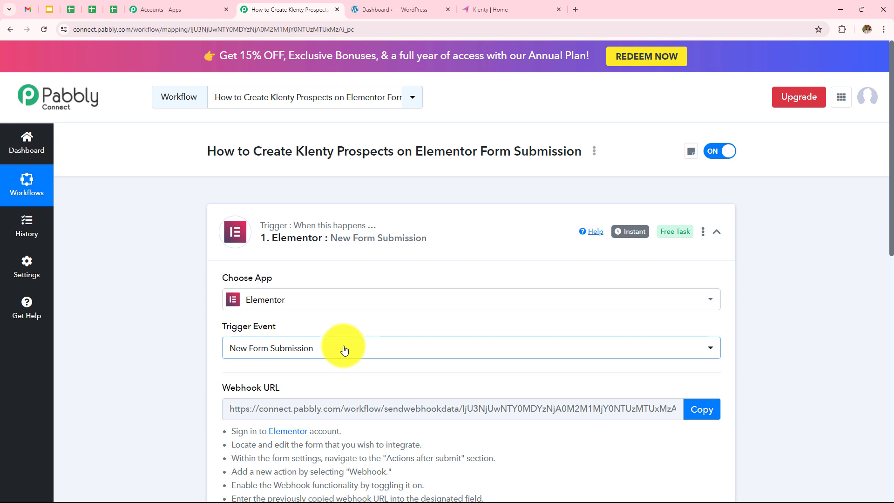
scroll(342, 346, "down", 3)
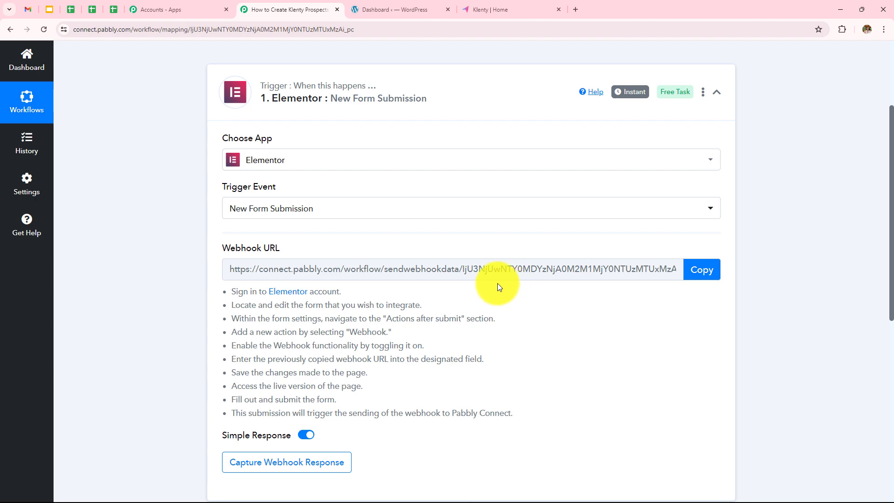
left_click(415, 11)
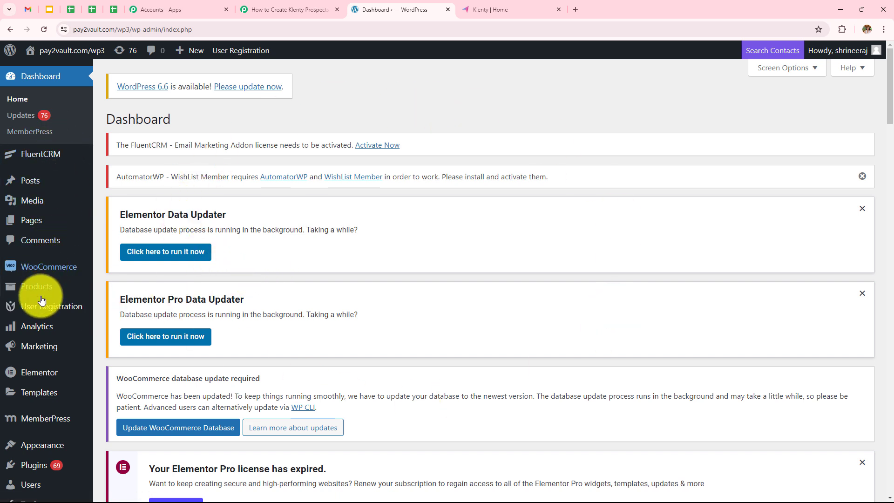
- Search pages for 'Cus', edit Customer Contact Form with Elementor, and collapse the Basic and Pro widget categories
mouse_move(47, 225)
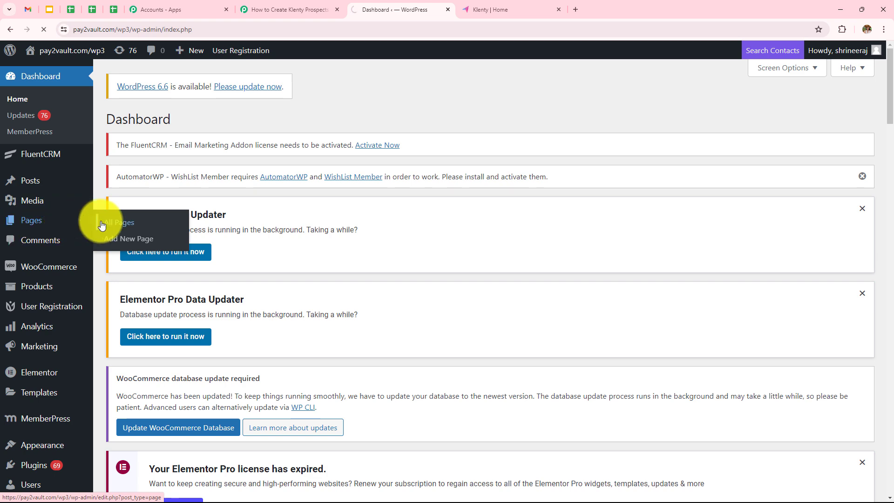
scroll(461, 295, "down", 6)
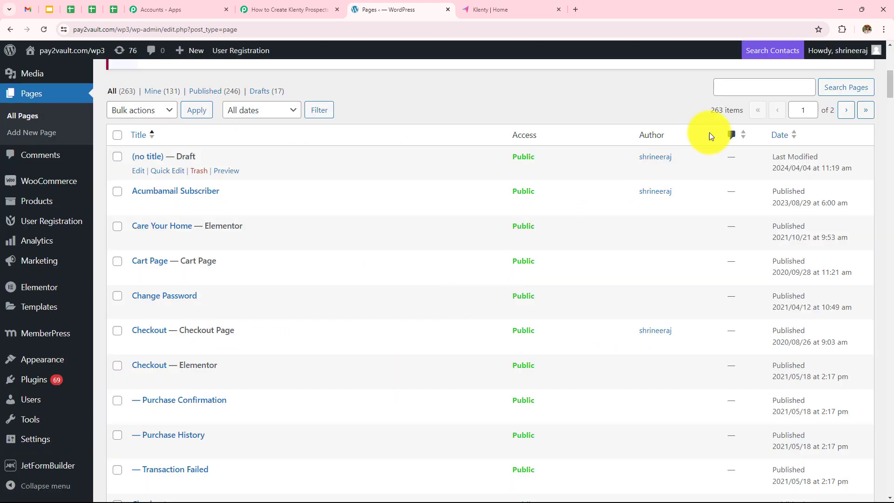
left_click(731, 91)
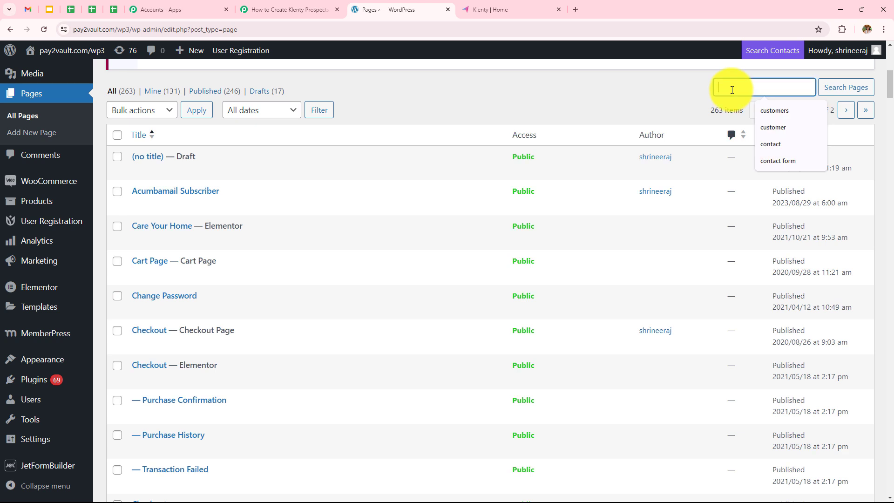
type("Customer")
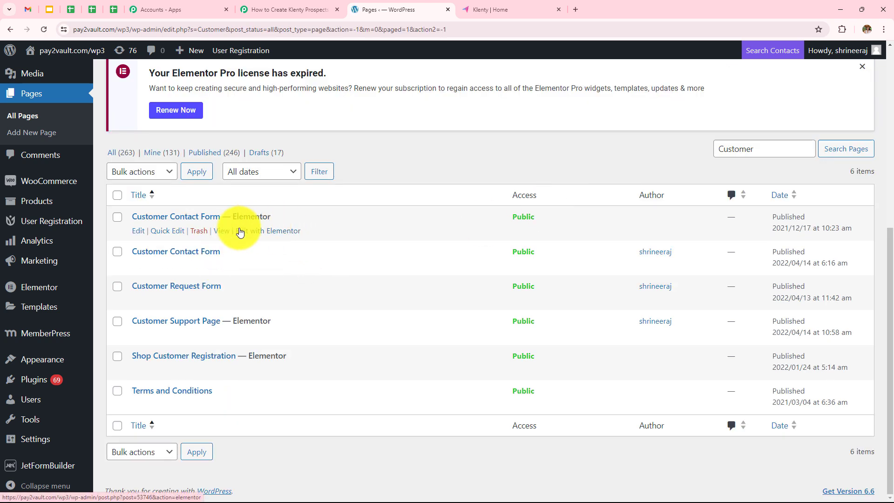
left_click(271, 233)
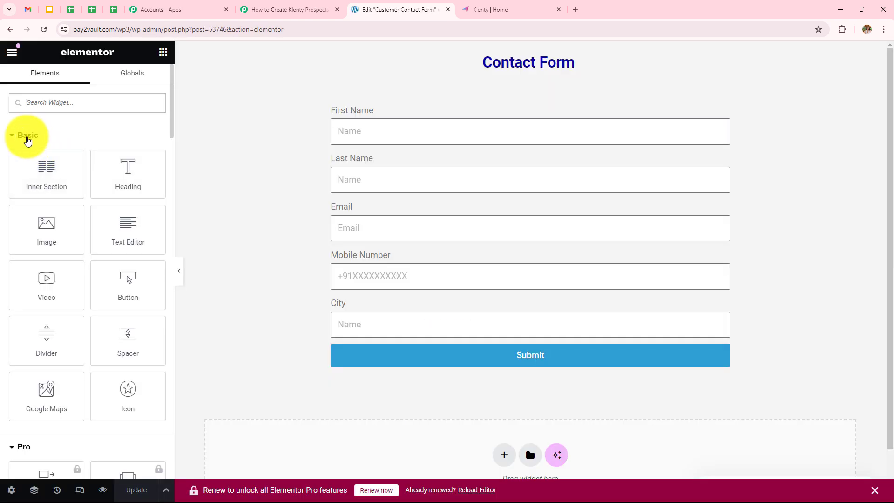
left_click(28, 140)
left_click(27, 165)
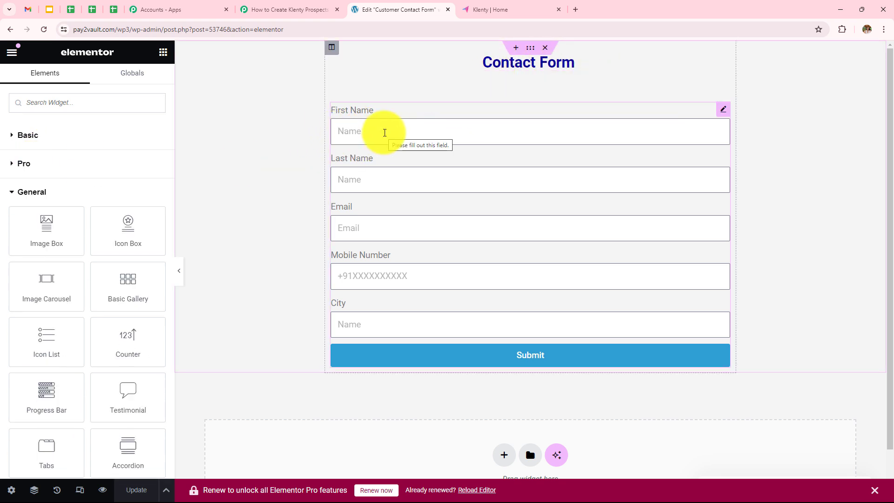
- Select the contact form widget and open its Webhook settings section
left_click(384, 133)
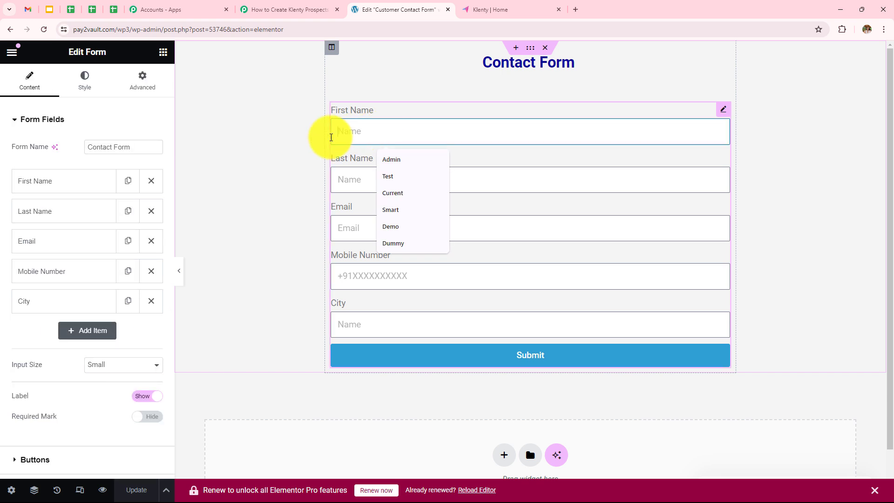
left_click(53, 120)
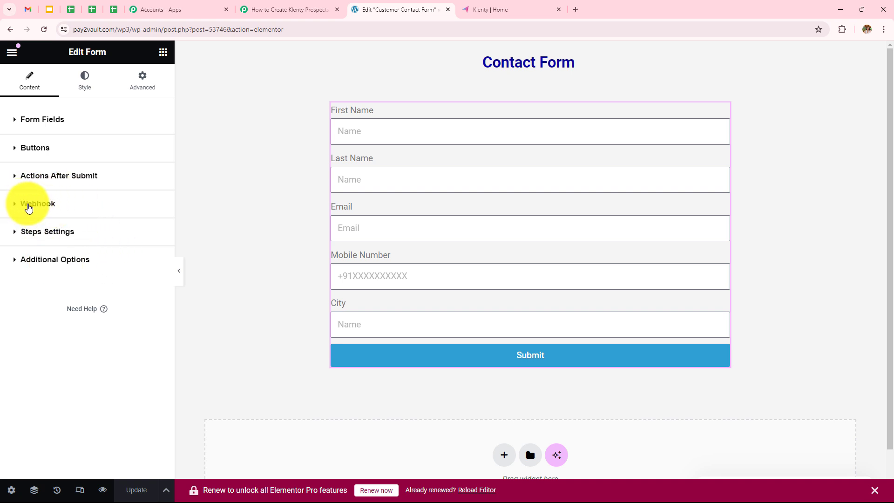
left_click(29, 205)
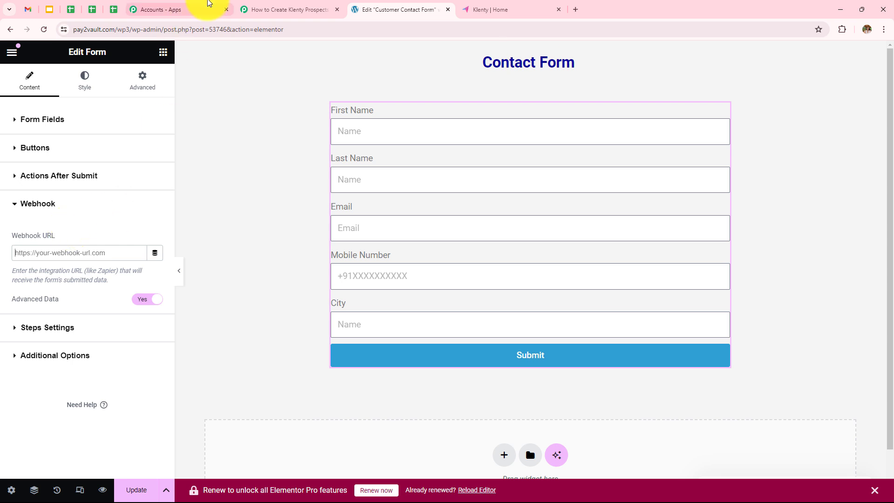
- Copy Pabbly's webhook URL into the form's Webhook URL field, update the page, and return to Pages
left_click(282, 10)
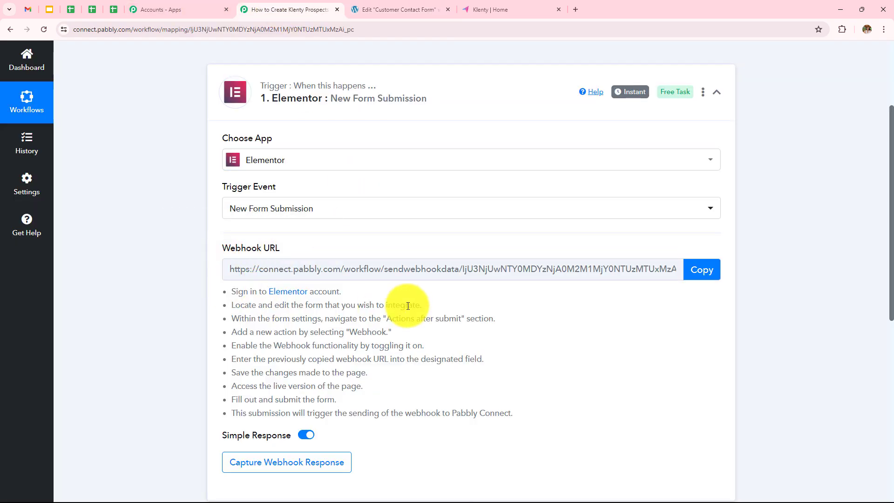
left_click(701, 279)
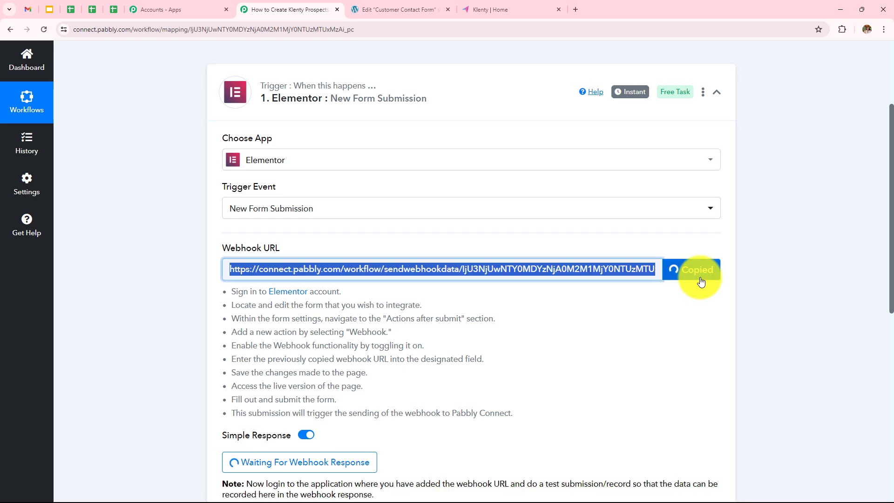
left_click(410, 9)
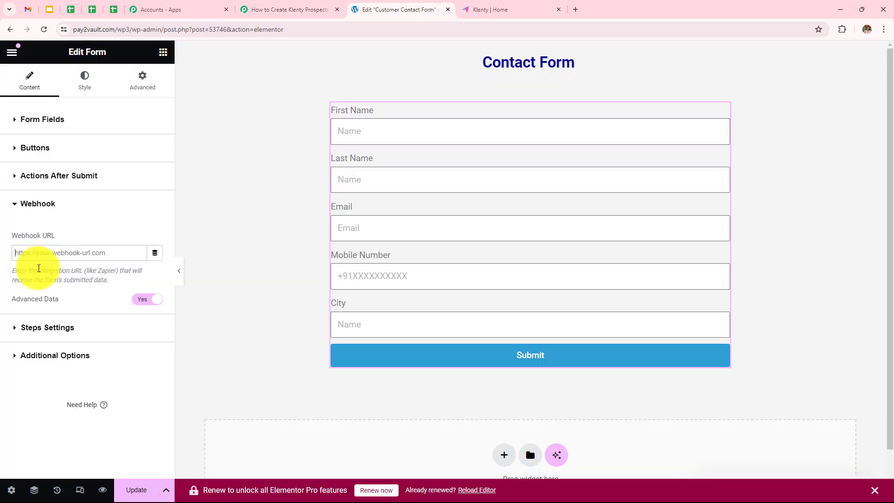
left_click(53, 254)
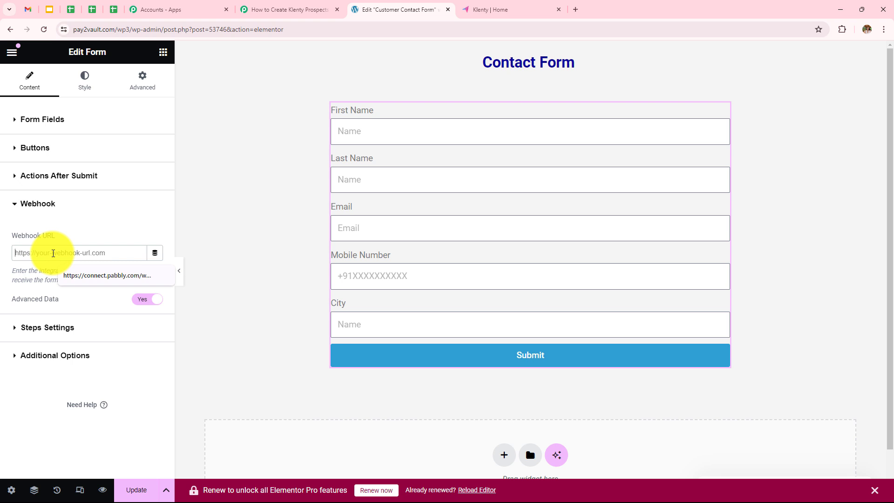
key("ctrl+v")
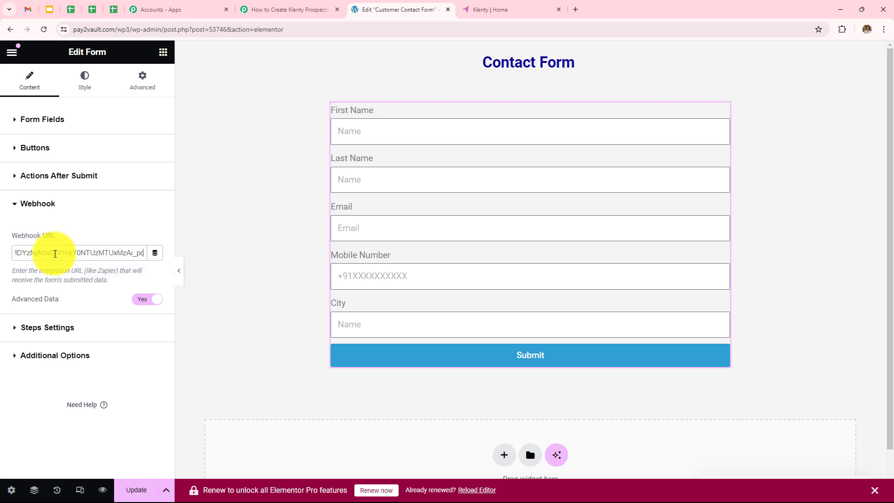
left_click(137, 489)
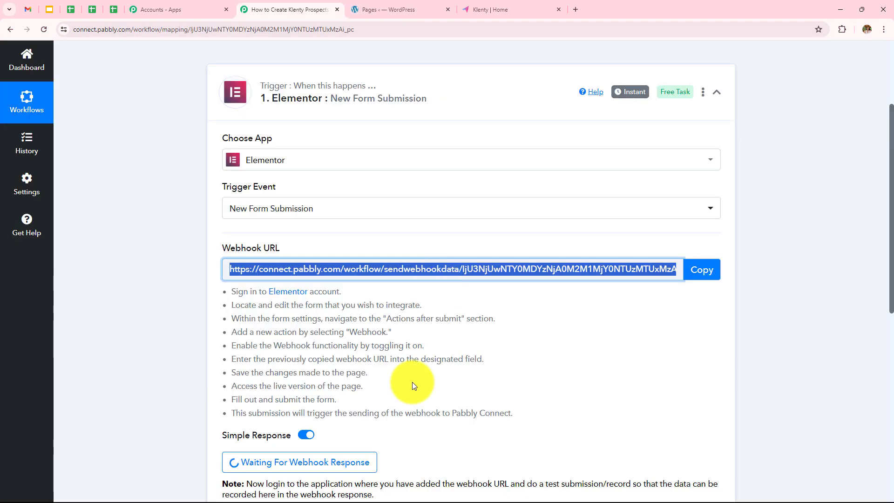
scroll(412, 382, "down", 3)
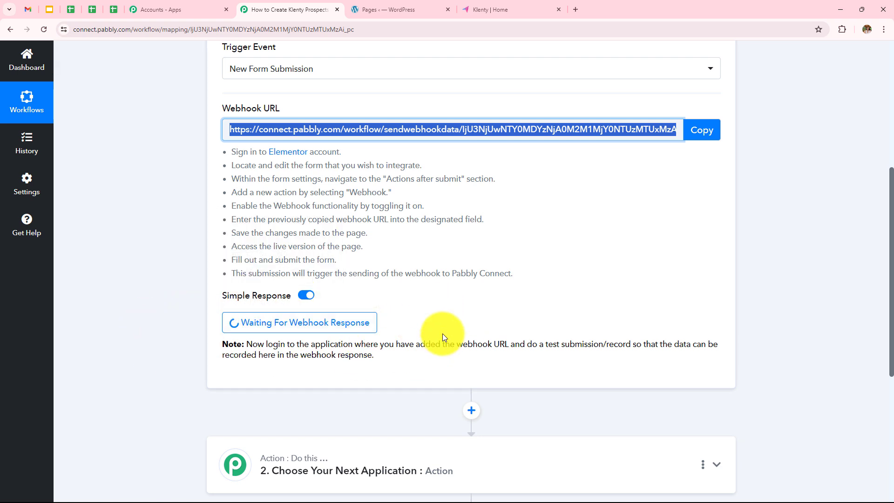
left_click(404, 11)
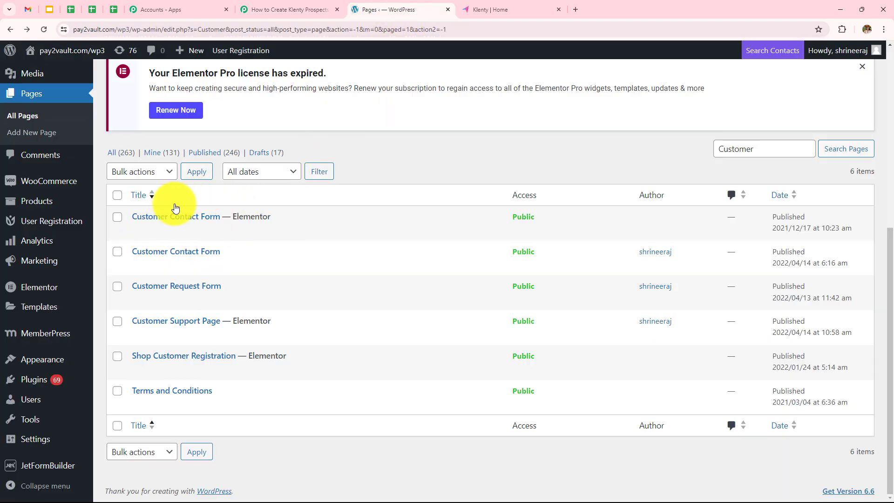
- Open the live Customer Contact Form and enter a test first name, last name and e-mail
left_click(223, 234)
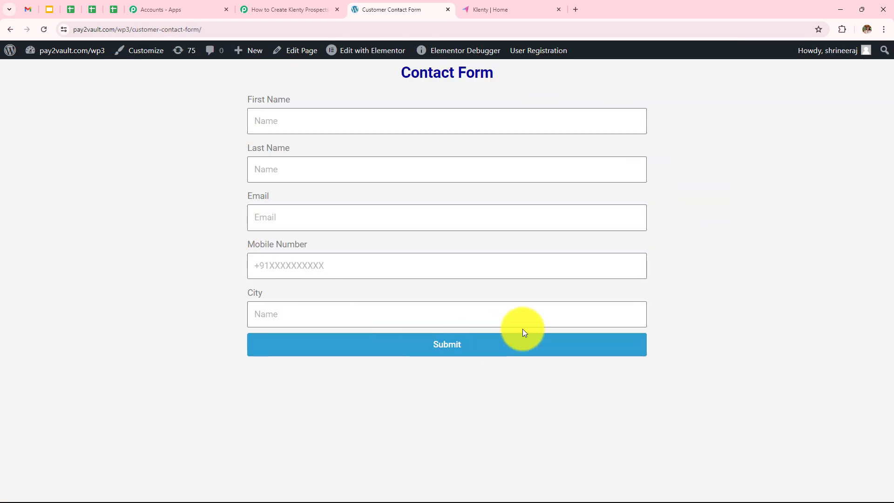
left_click(304, 125)
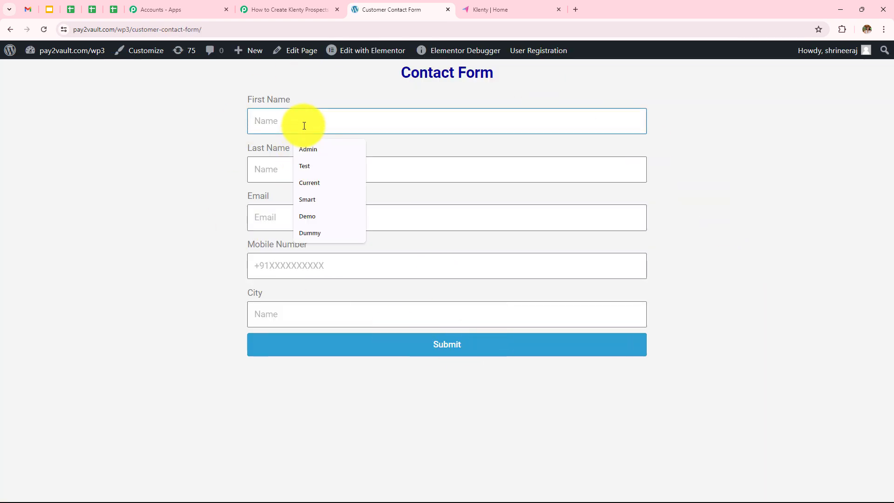
type("Smart")
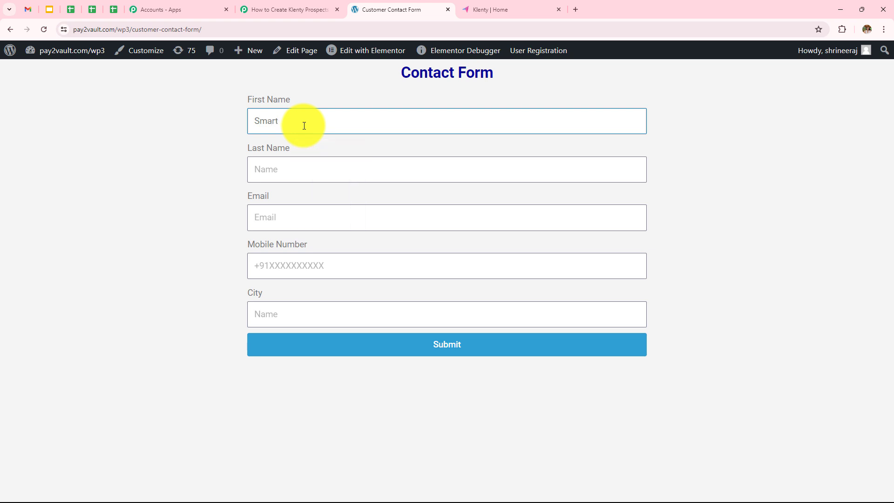
left_click(316, 169)
type("User")
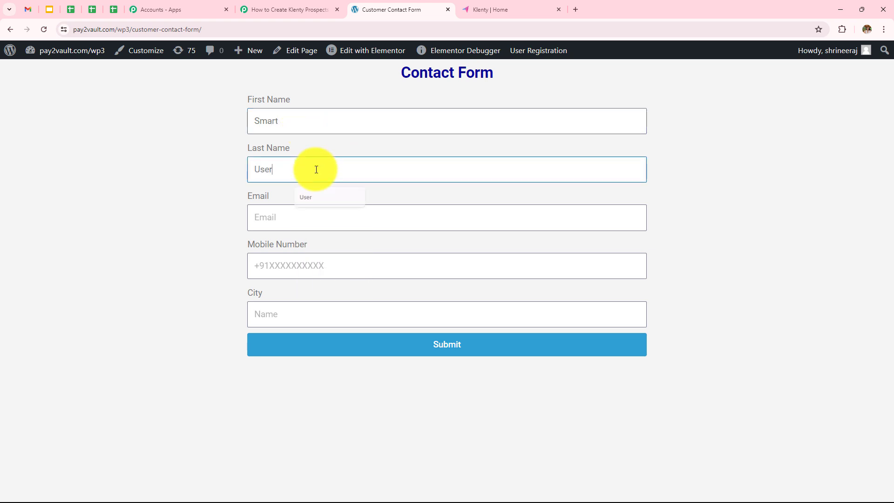
left_click(310, 214)
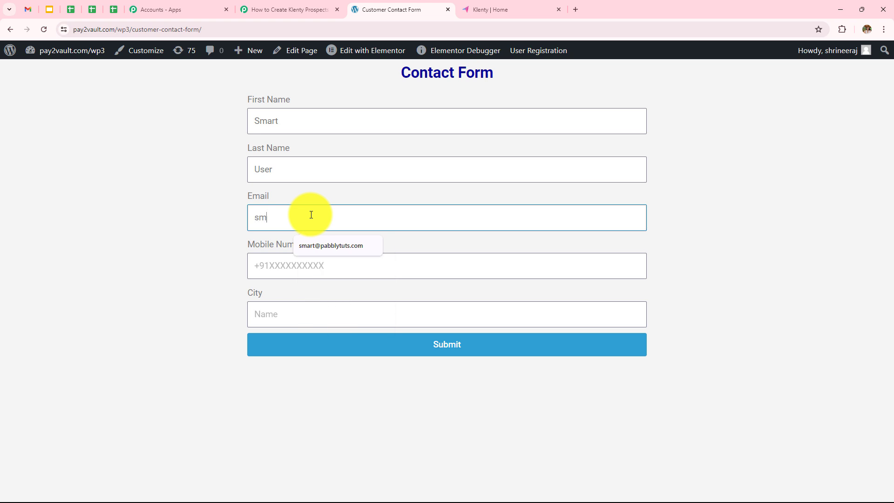
left_click(335, 247)
- Fill in a test mobile number and city 'Bhopal', then submit the form
left_click(336, 263)
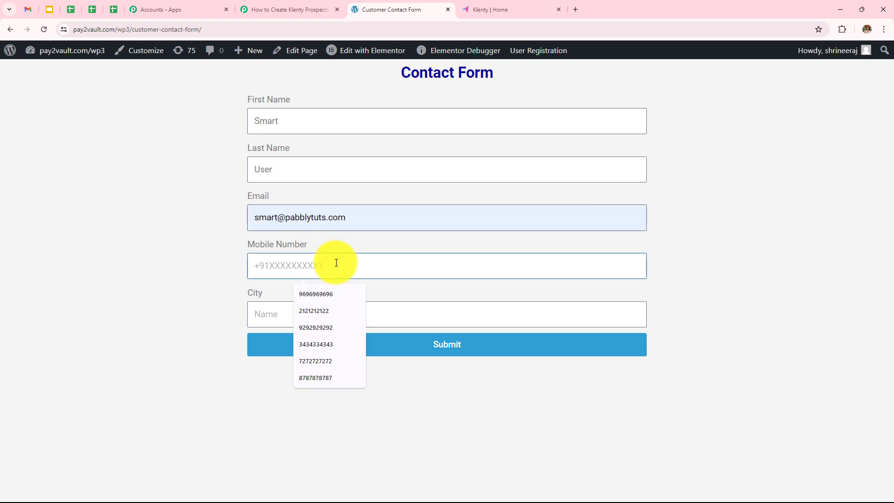
type("9")
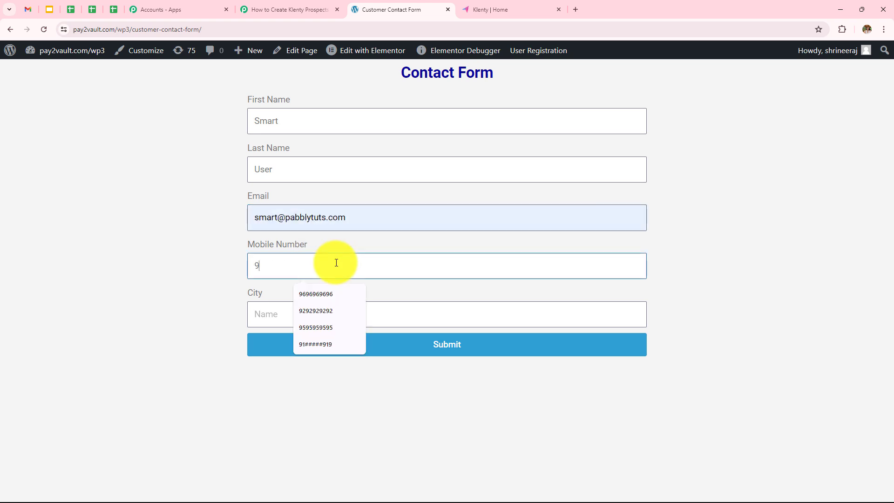
type("4949494")
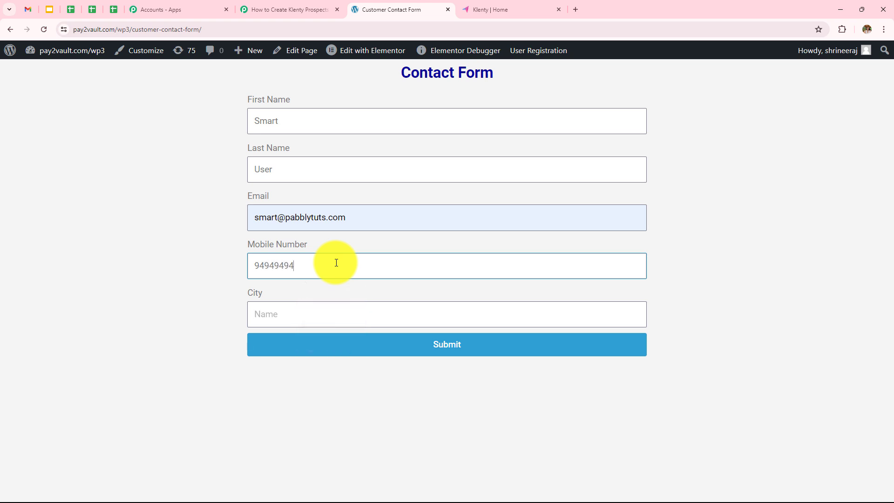
type("##")
left_click(329, 322)
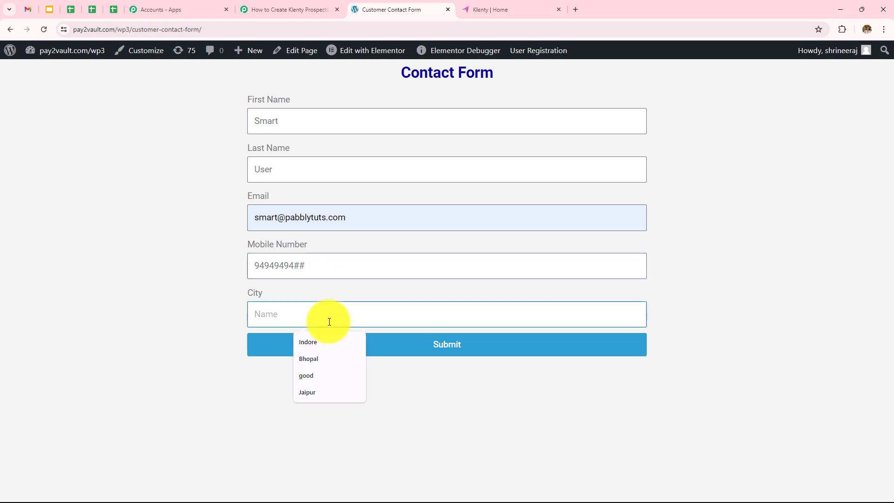
type("Bhopal")
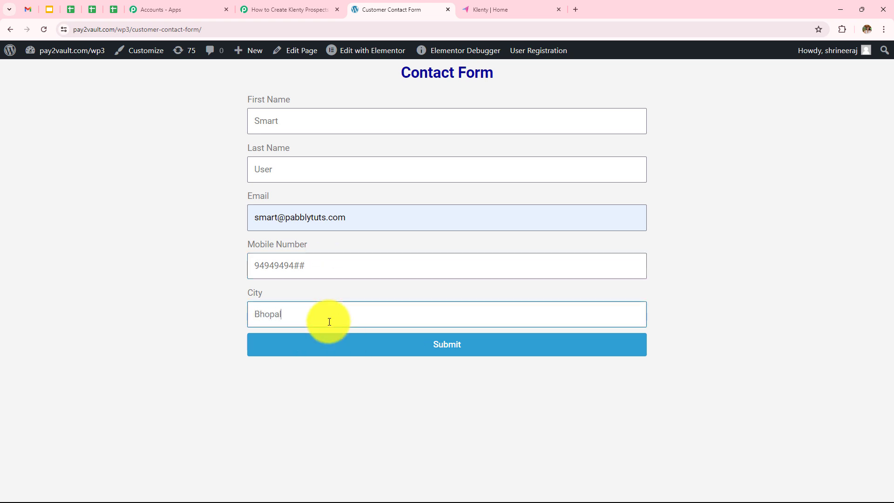
left_click(356, 353)
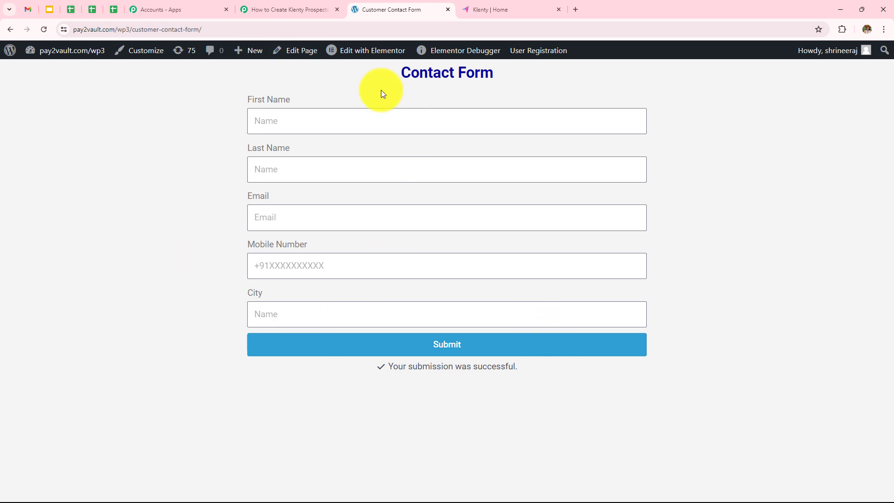
- Back in Pabbly, scroll through the Response Received data to check the name, City 'Bhopal', mobile and e-mail
left_click(255, 7)
scroll(454, 281, "down", 4)
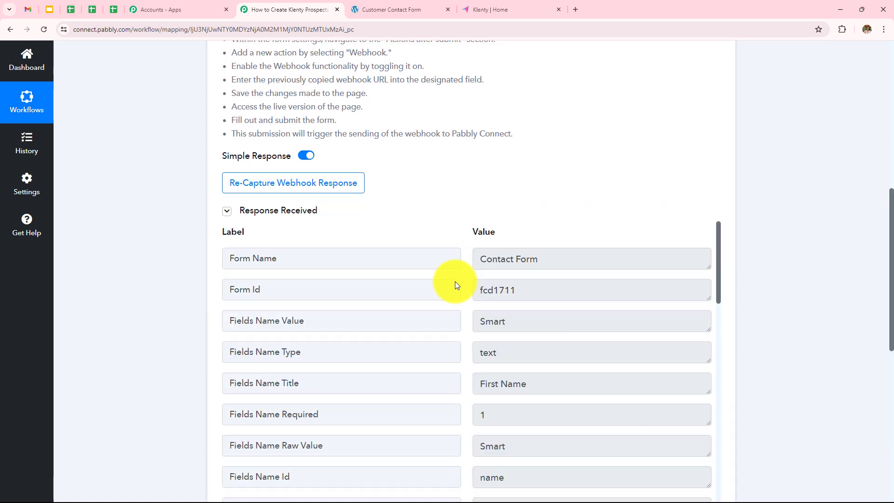
scroll(454, 281, "down", 2)
scroll(454, 281, "down", 2)
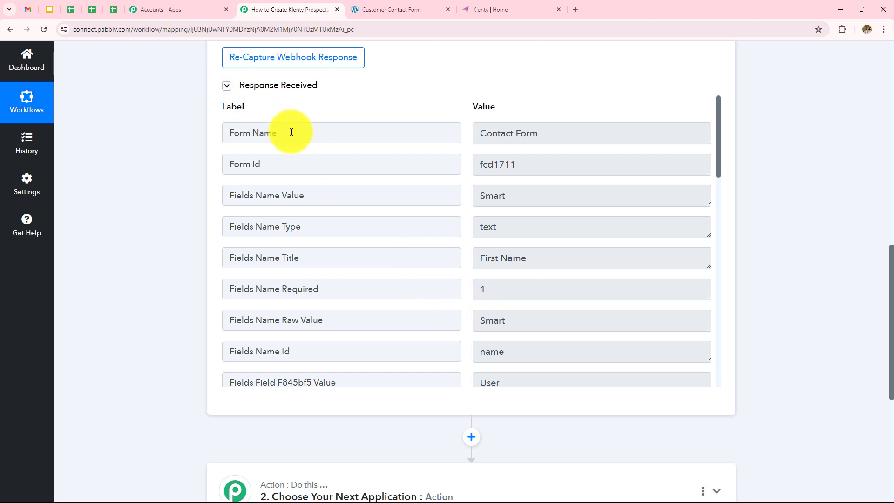
scroll(546, 156, "down", 1)
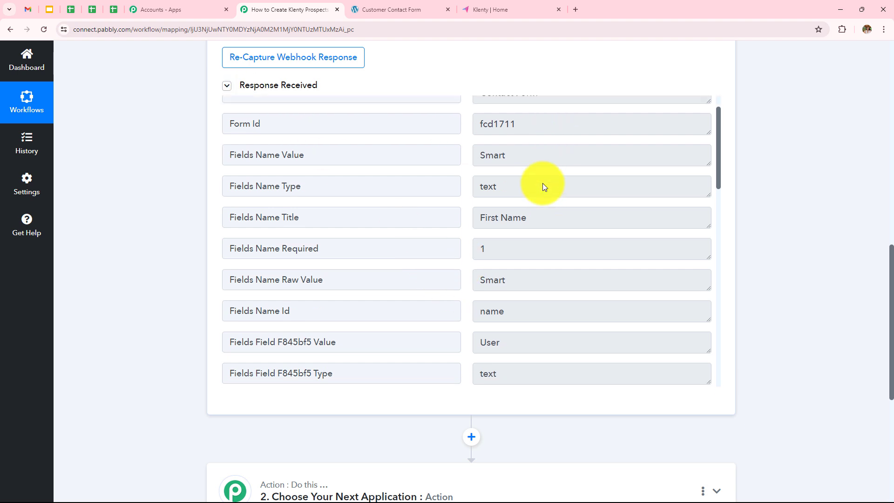
scroll(541, 161, "down", 2)
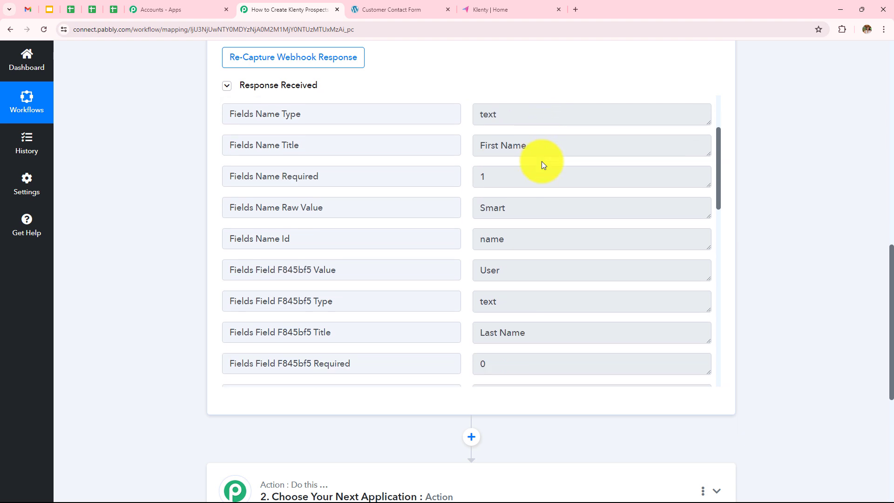
scroll(525, 175, "up", 1)
scroll(533, 297, "down", 6)
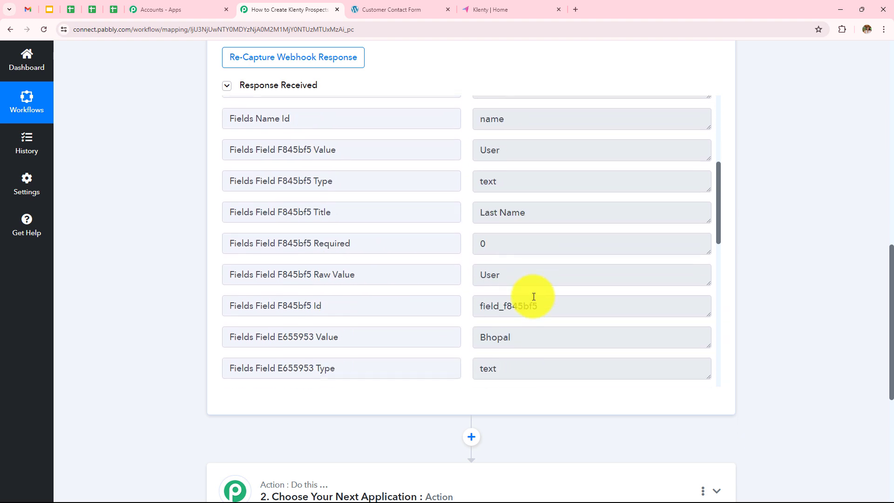
scroll(536, 203, "down", 3)
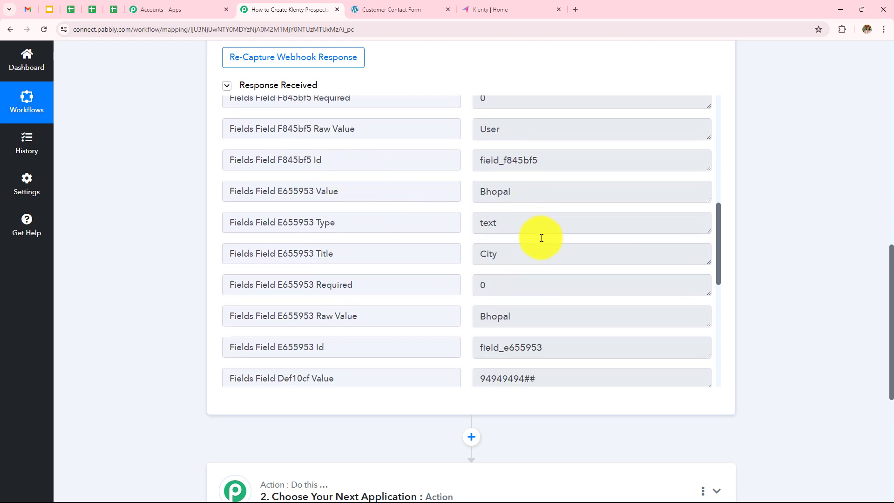
scroll(573, 264, "down", 3)
scroll(573, 265, "down", 1)
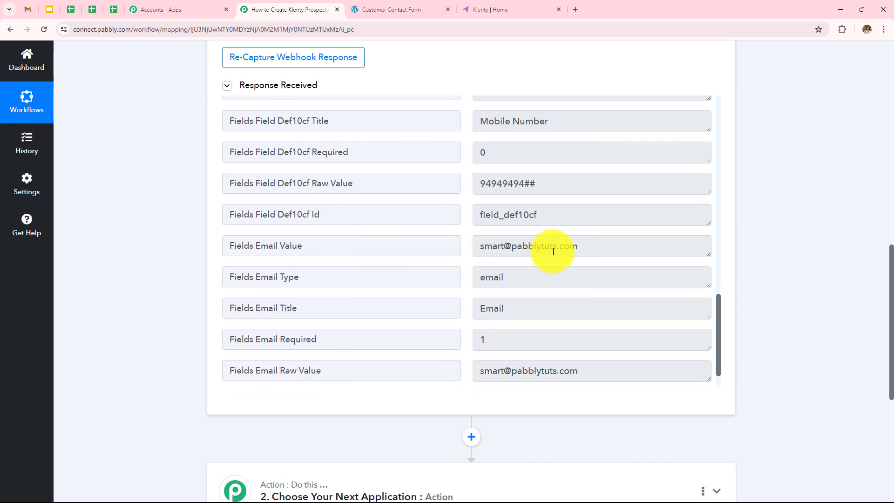
scroll(552, 251, "down", 1)
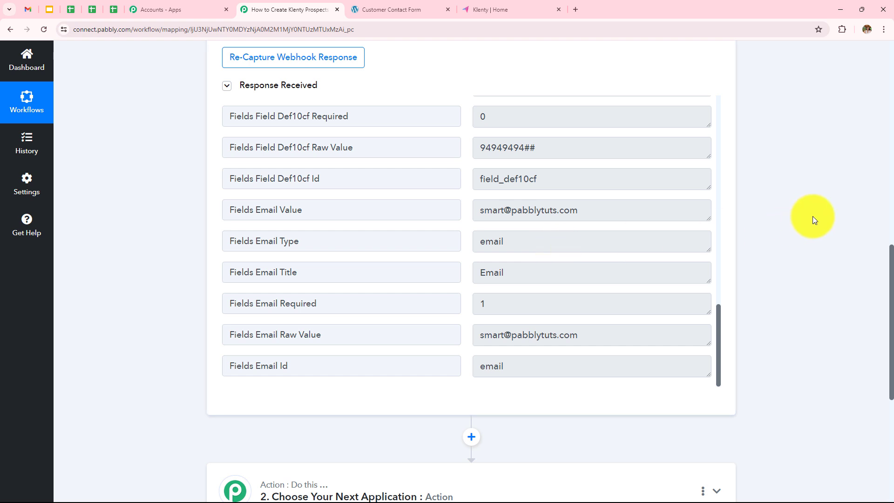
scroll(812, 216, "down", 4)
scroll(811, 216, "down", 1)
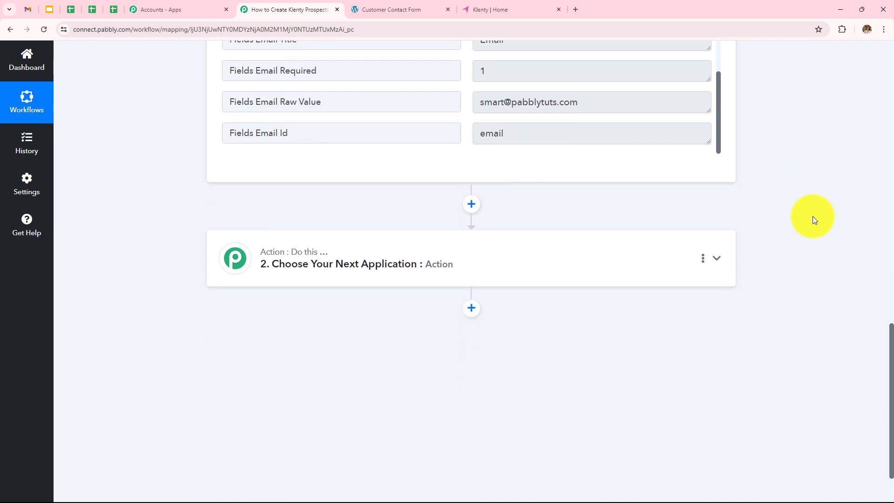
- Choose Klenty as the action app with the Add Prospect event and start connecting an account
left_click(484, 253)
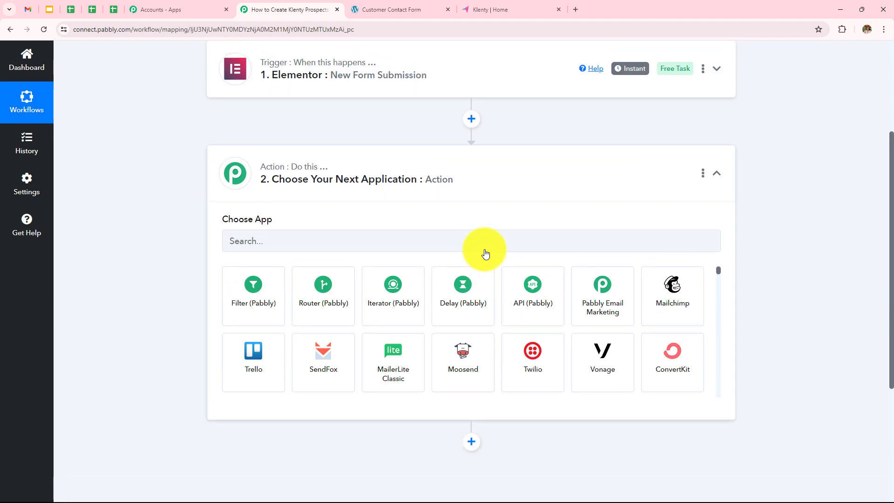
left_click(485, 246)
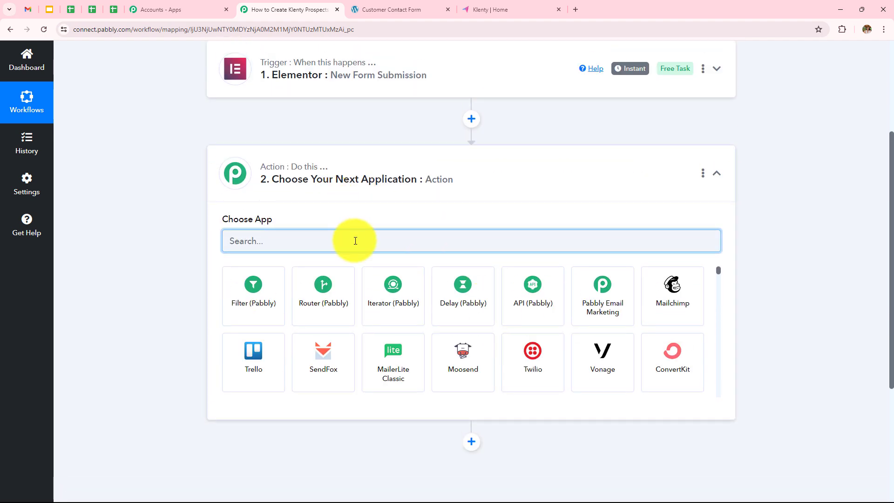
type("Kl")
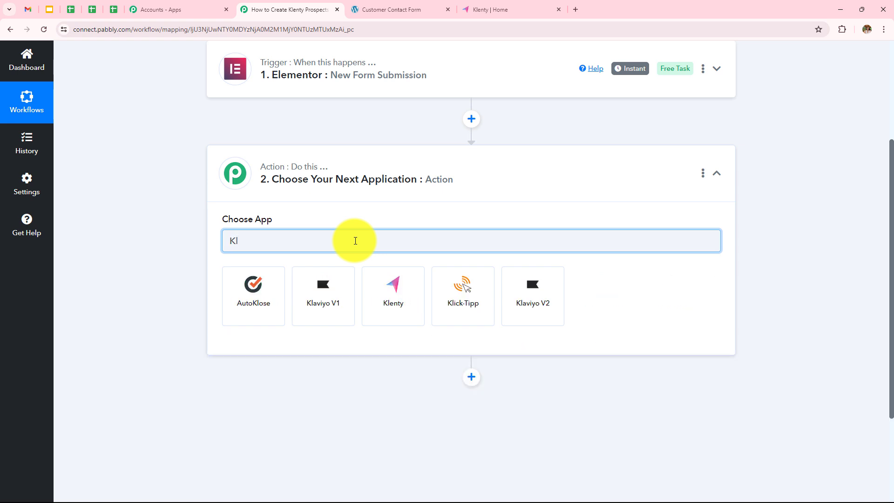
left_click(405, 305)
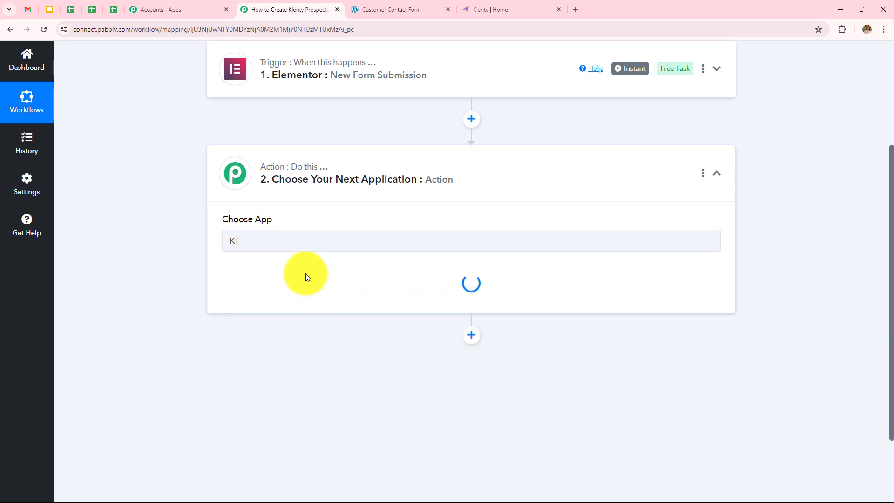
left_click(287, 289)
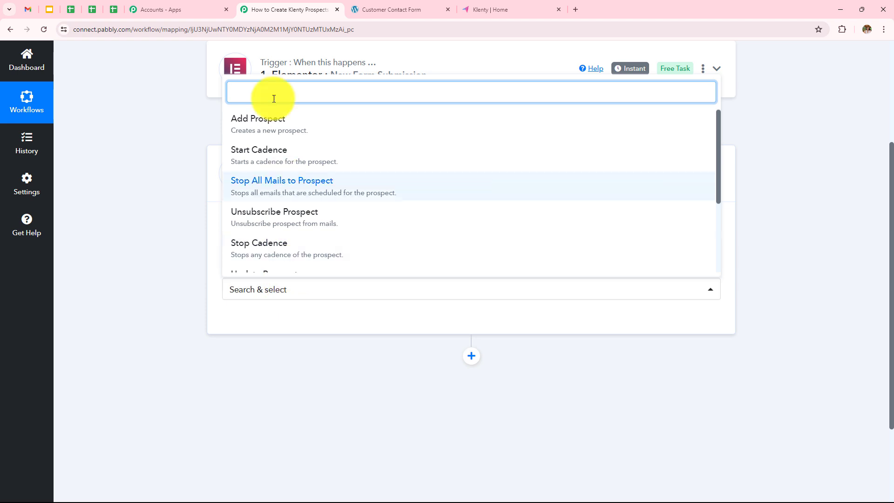
left_click(275, 122)
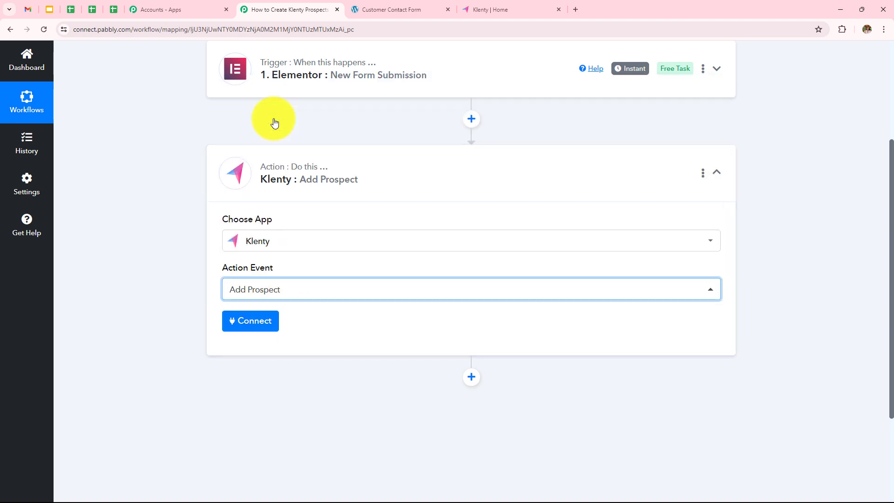
left_click(273, 328)
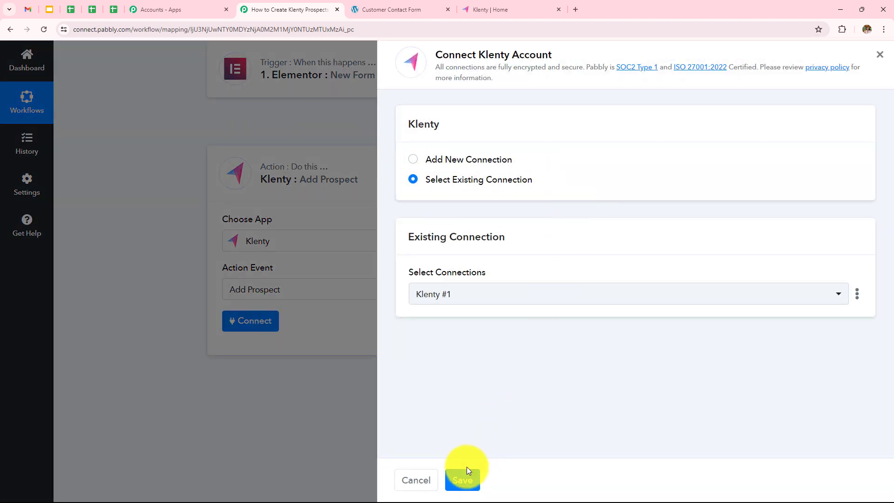
- Choose Add New Connection to start the new 'Klenty #2' connection
left_click(413, 159)
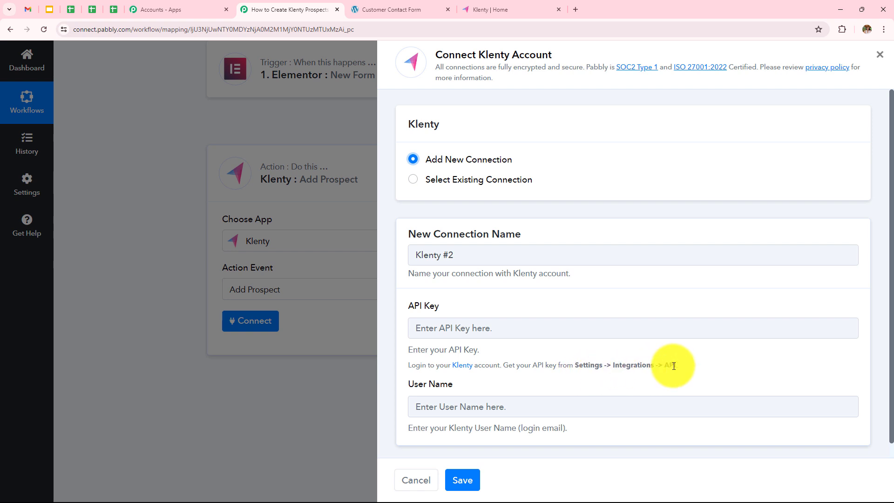
- In Klenty's Settings > Integrations > API, reveal and select the personal API key, then return to Pabbly
left_click(534, 9)
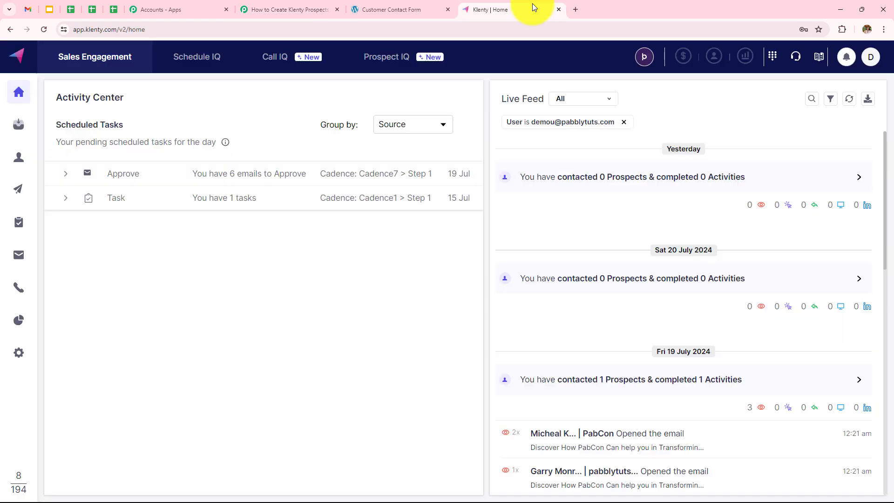
left_click(18, 350)
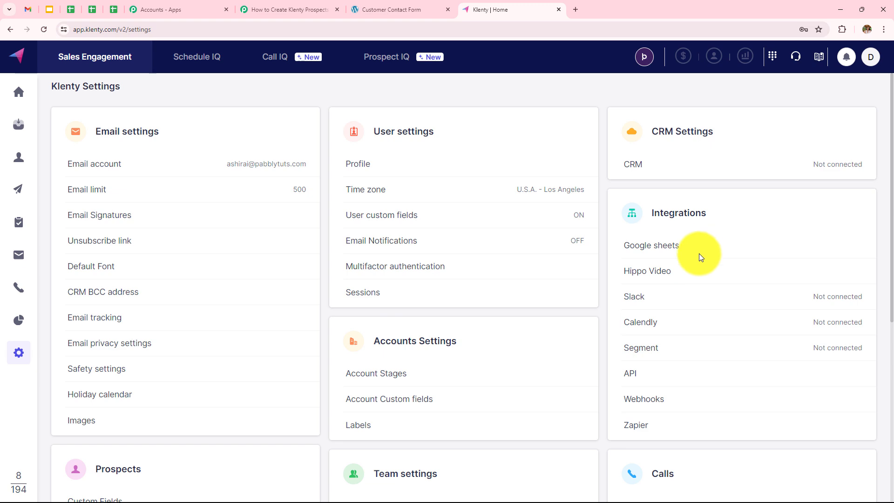
left_click(635, 378)
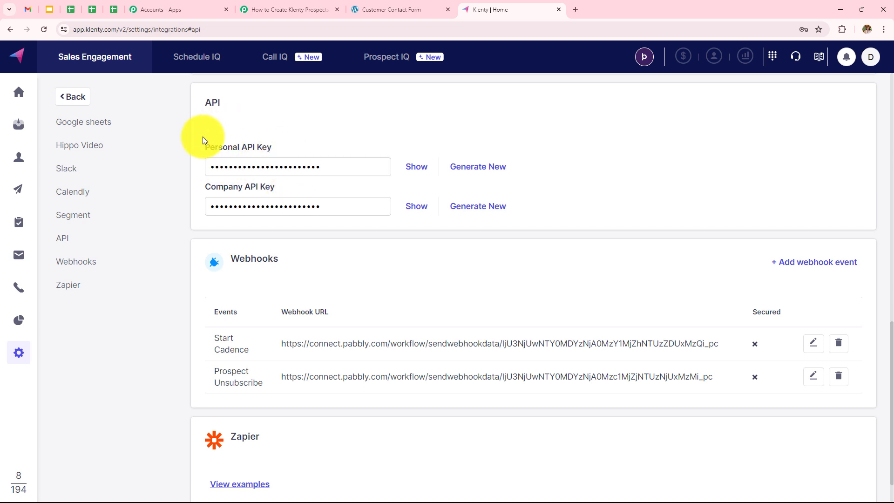
left_click(471, 173)
left_click(409, 167)
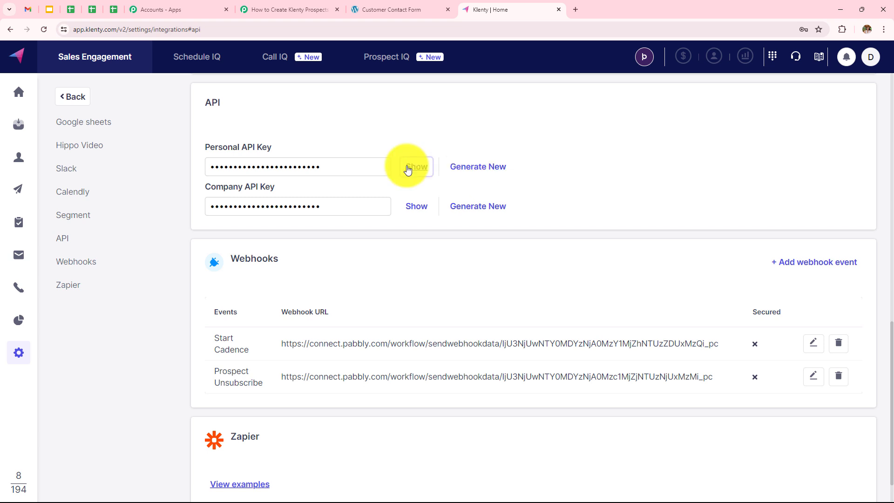
left_click_drag(335, 162, 33, 152)
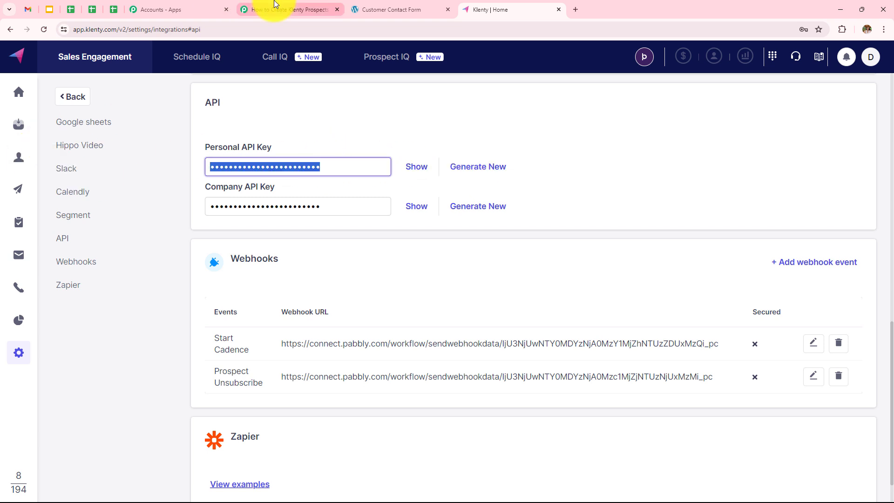
left_click(292, 9)
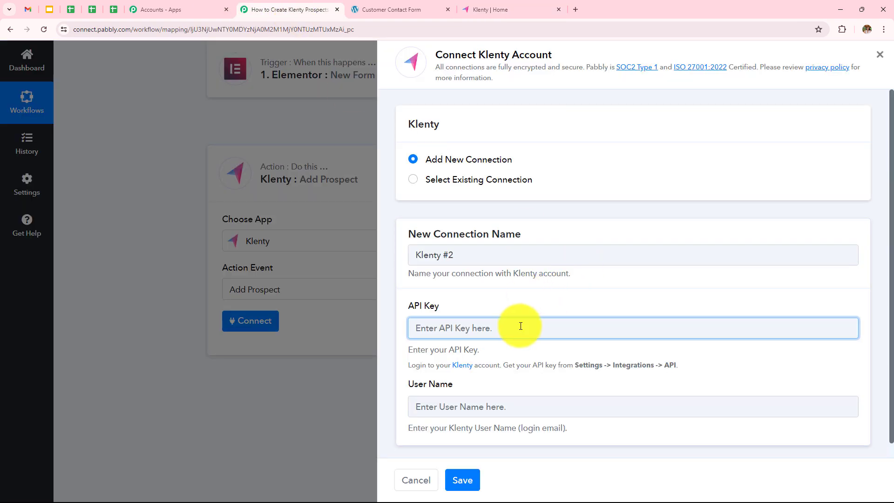
- Save the Klenty connection with the pasted API key and the login email as User Name
key("ctrl+v")
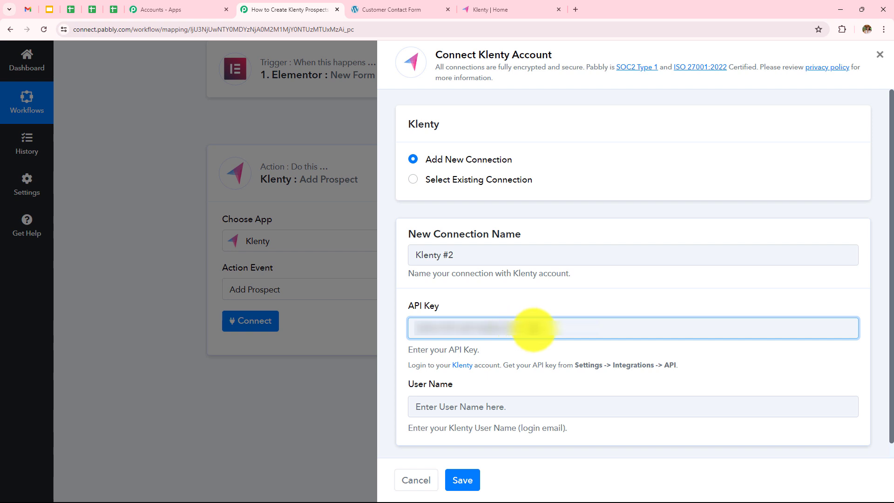
left_click(475, 409)
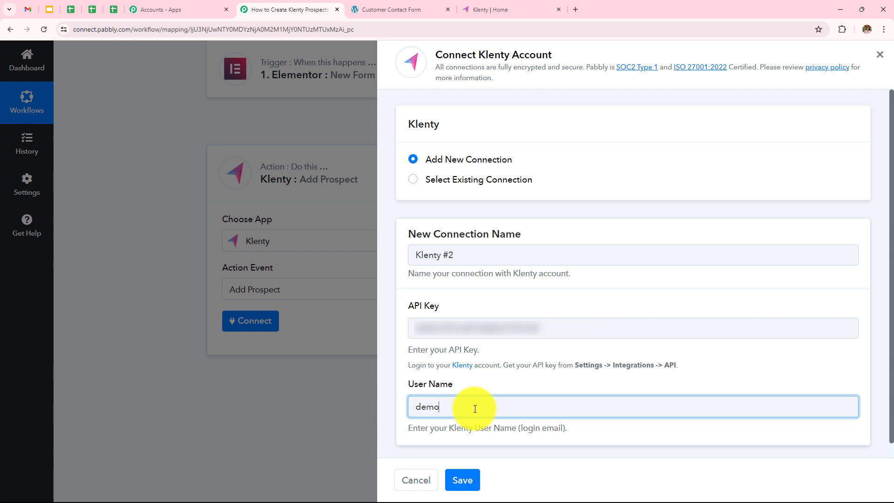
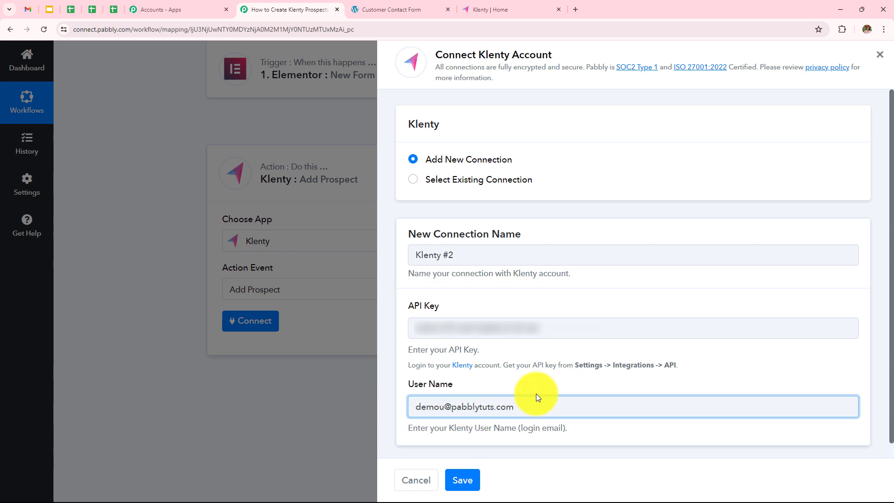
left_click(464, 484)
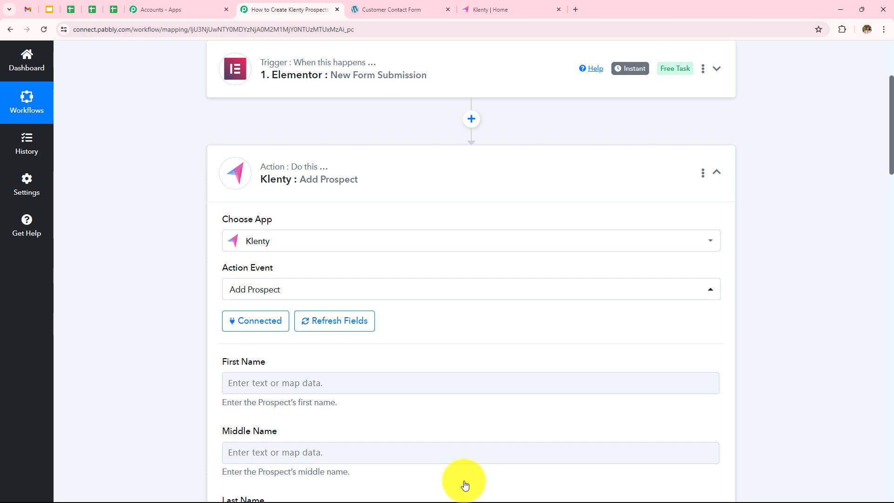
- Map the Elementor submission's first name into Klenty's First Name field
scroll(465, 479, "down", 5)
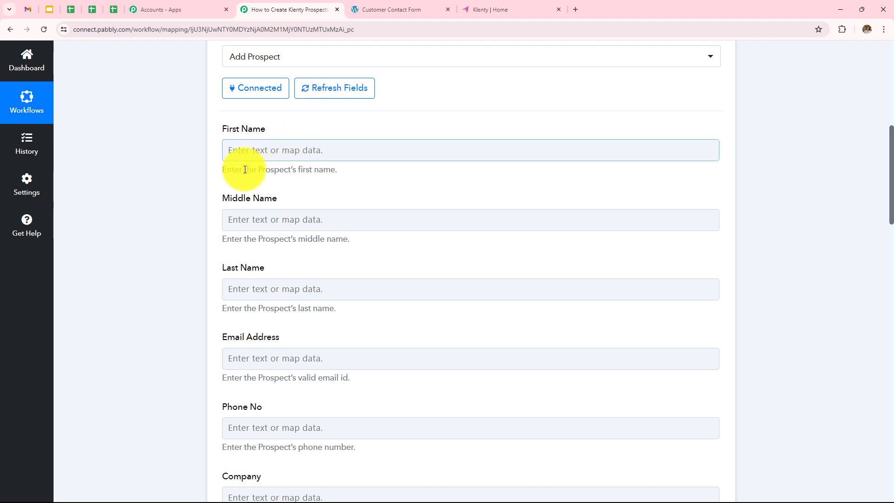
left_click(240, 289)
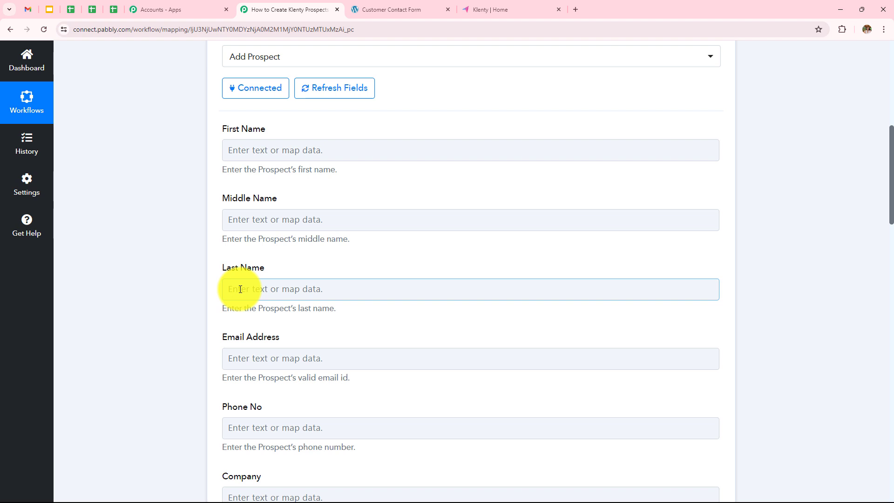
left_click(364, 153)
left_click(335, 239)
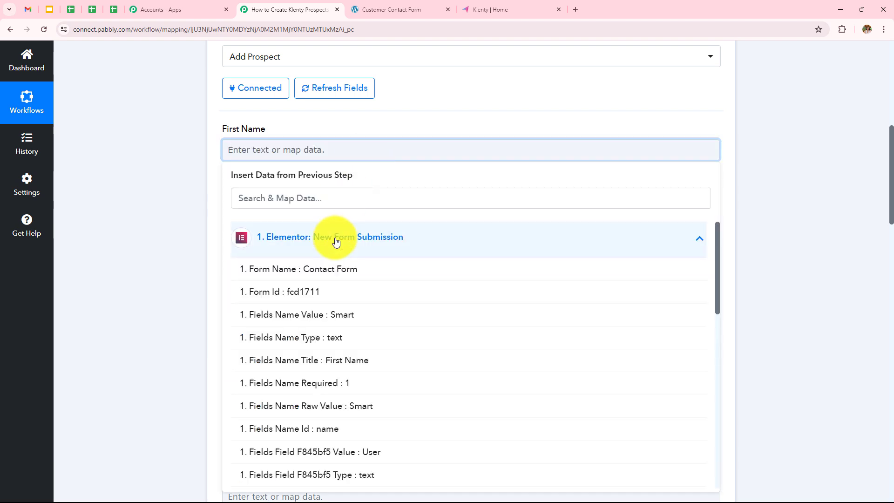
scroll(351, 358, "down", 5)
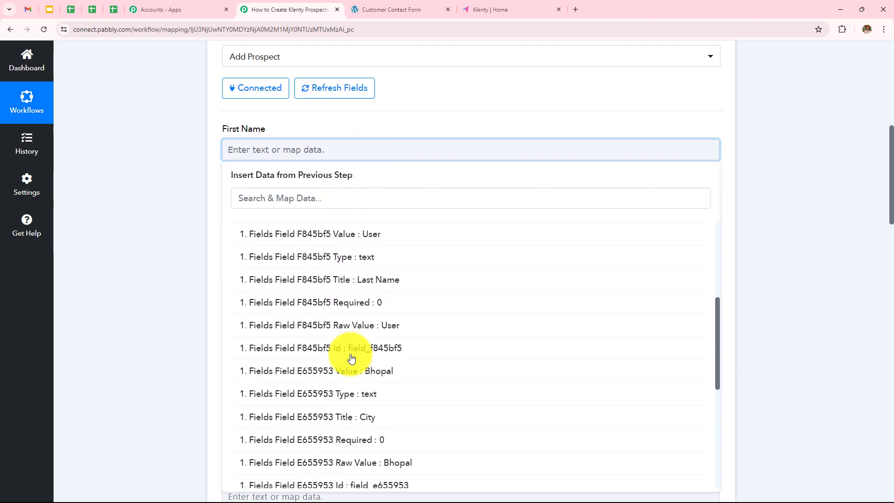
scroll(351, 359, "up", 5)
left_click(358, 317)
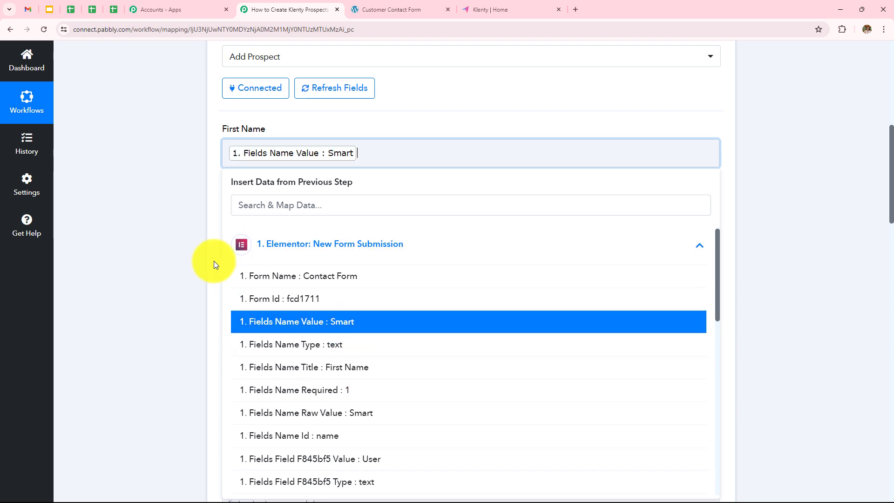
key("Tab")
left_click(161, 230)
- Map the submitted last name into the Last Name field
left_click(270, 303)
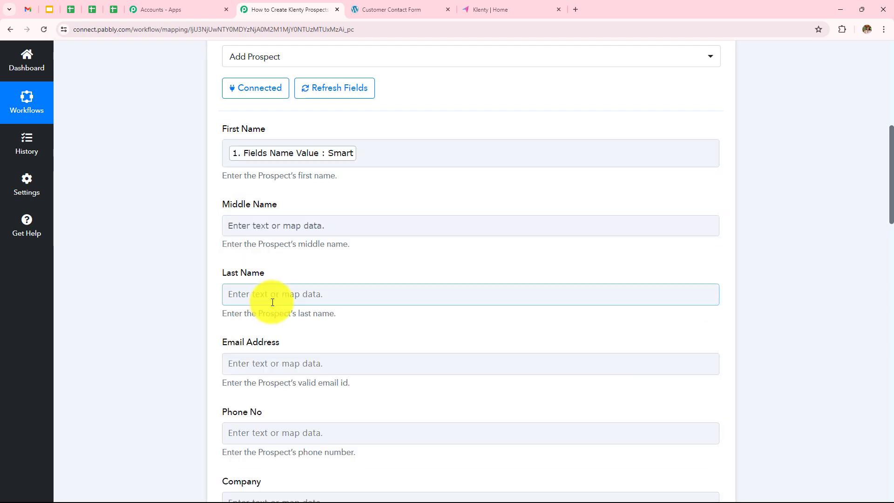
left_click(323, 378)
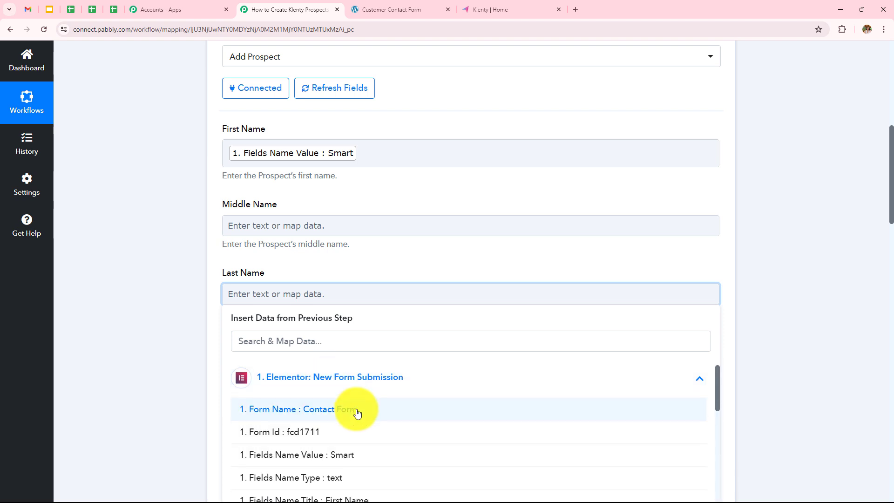
scroll(357, 412, "down", 3)
scroll(357, 412, "up", 2)
scroll(359, 425, "down", 2)
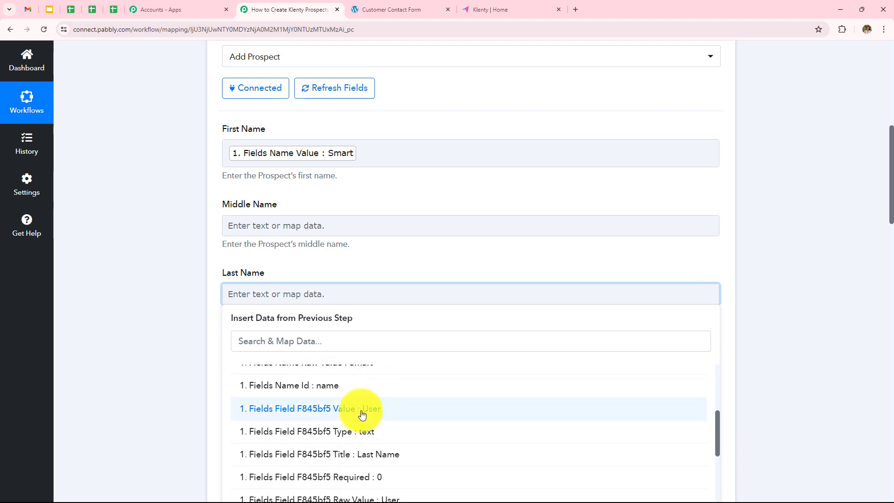
left_click(359, 410)
- Map the submitted email into the Email Address field
scroll(346, 177, "down", 4)
left_click(347, 177)
left_click(364, 267)
scroll(395, 376, "down", 5)
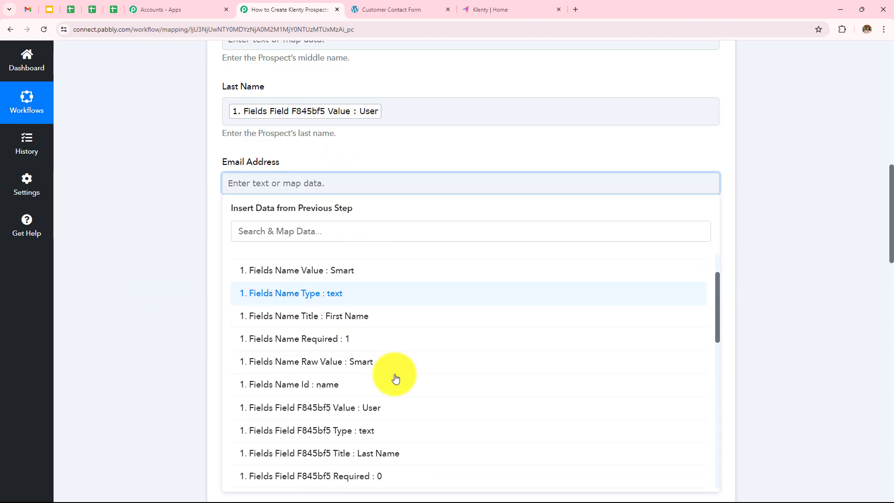
scroll(395, 378, "down", 3)
left_click(410, 431)
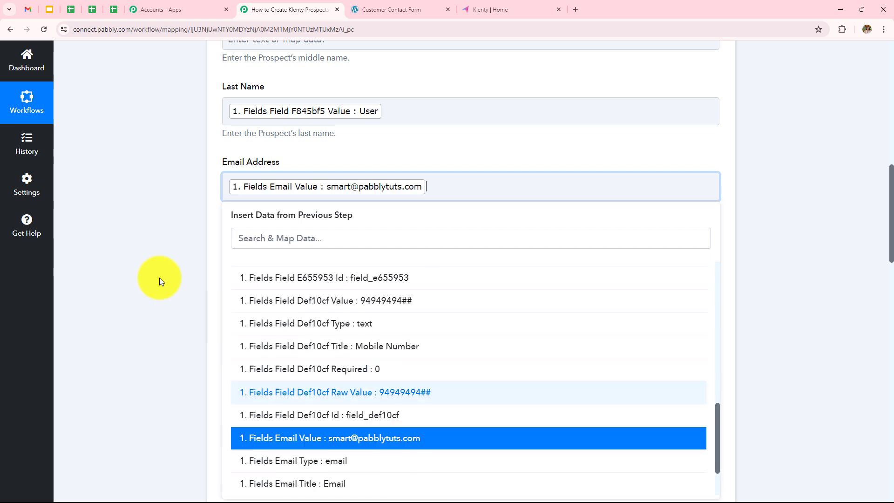
- Map the submitted mobile number into the Phone No field
left_click(271, 267)
left_click(347, 349)
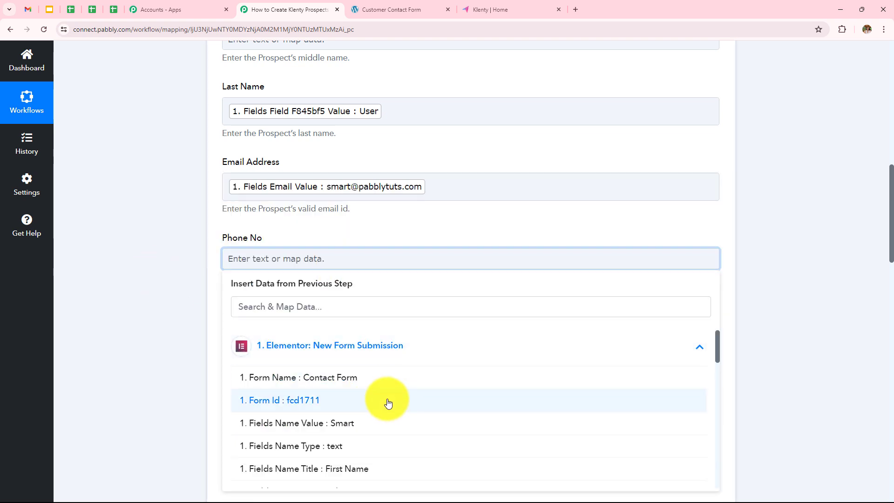
scroll(384, 408, "down", 3)
scroll(385, 409, "down", 6)
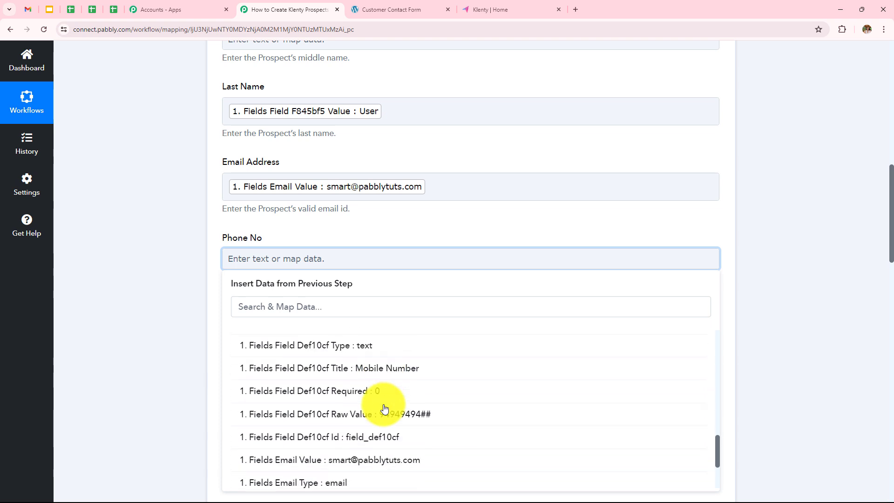
left_click(391, 368)
- Leave the remaining optional fields blank down to List, Tags and Save & Send Test Request
scroll(137, 203, "down", 3)
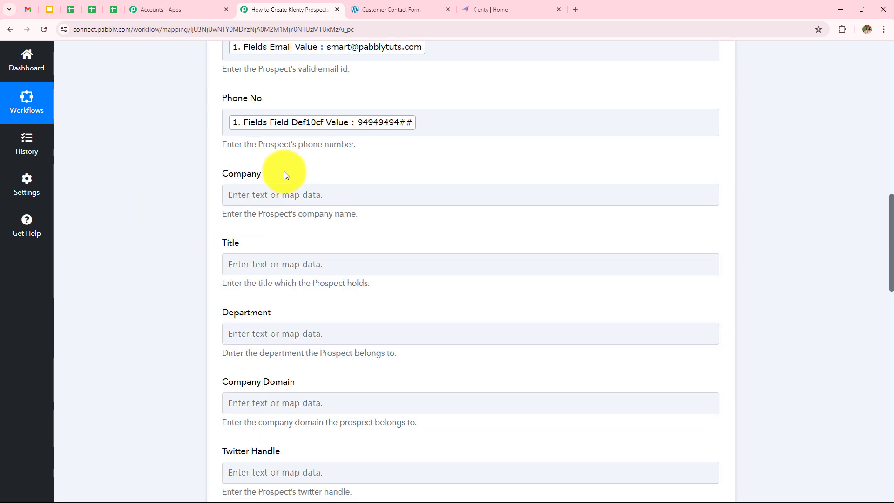
left_click(254, 185)
scroll(265, 185, "down", 2)
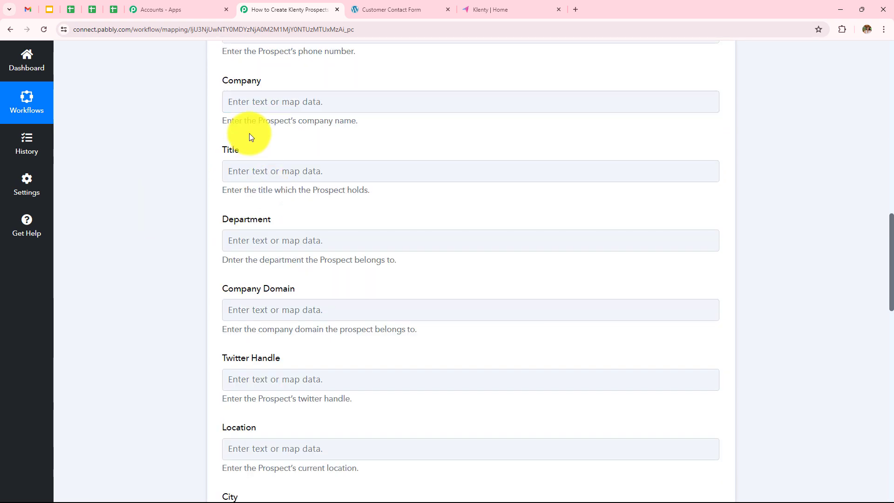
left_click(270, 171)
scroll(276, 216, "down", 2)
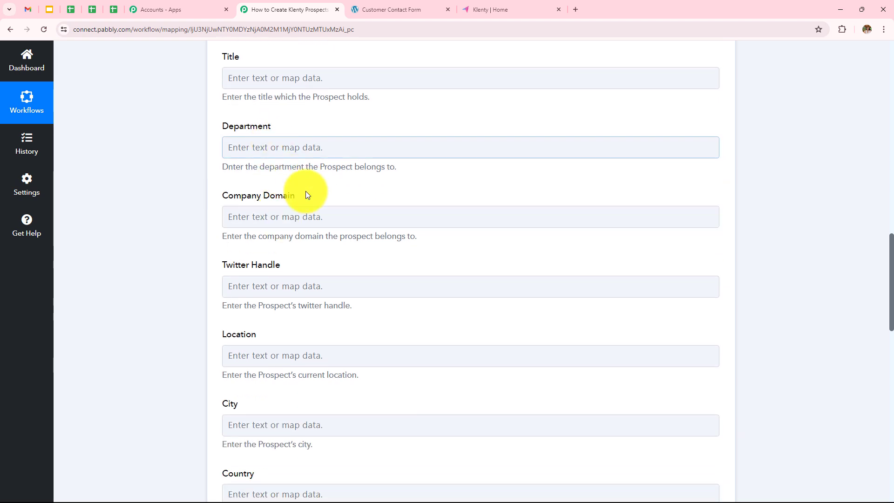
scroll(289, 267, "down", 1)
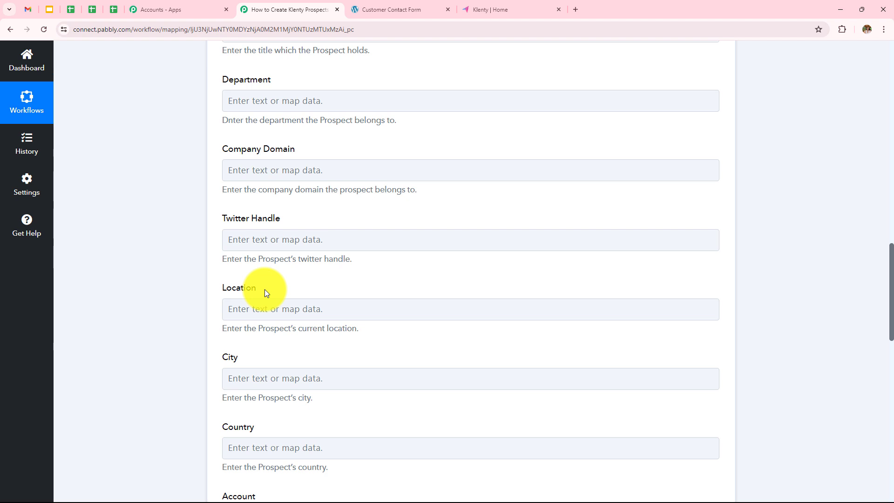
scroll(274, 163, "down", 5)
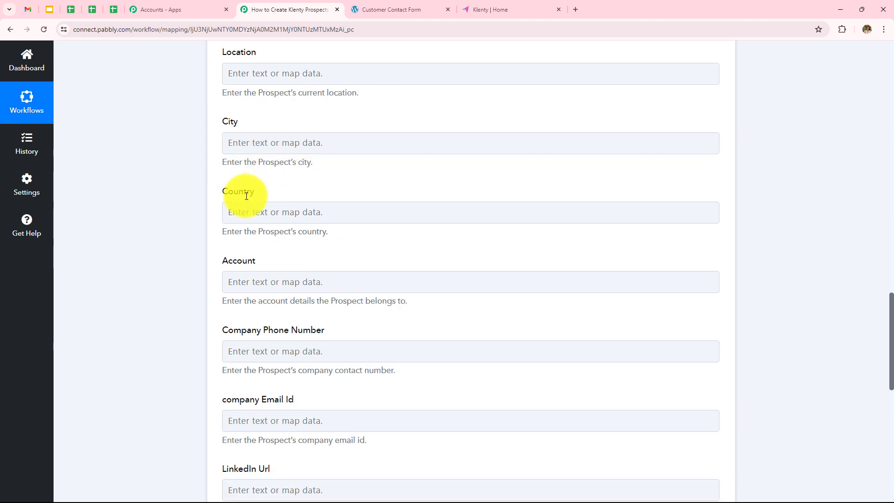
scroll(244, 207, "down", 3)
scroll(337, 209, "down", 2)
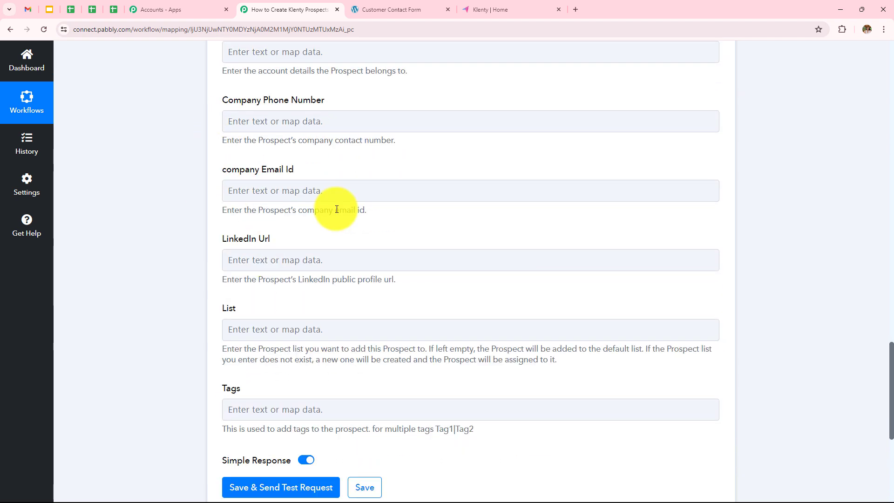
scroll(336, 209, "down", 1)
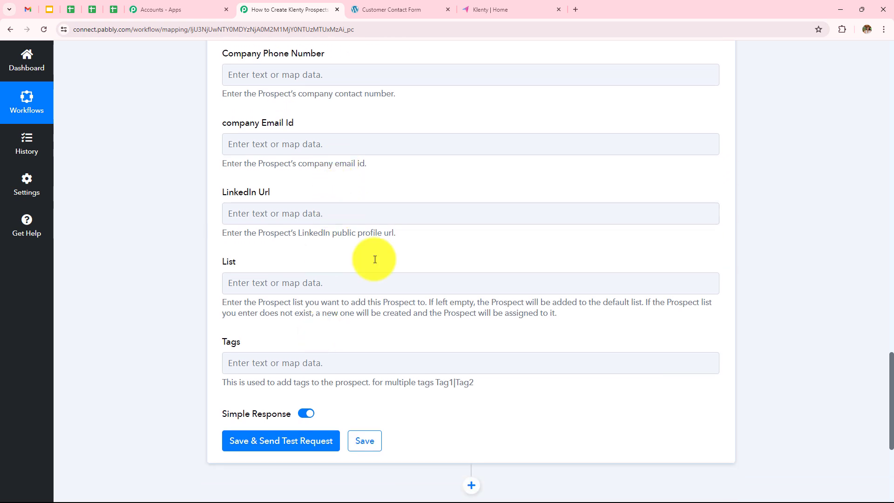
- Send the Klenty test request, confirm Status 1 with prospect NOT_CONTACTED, then go to Klenty
left_click(300, 437)
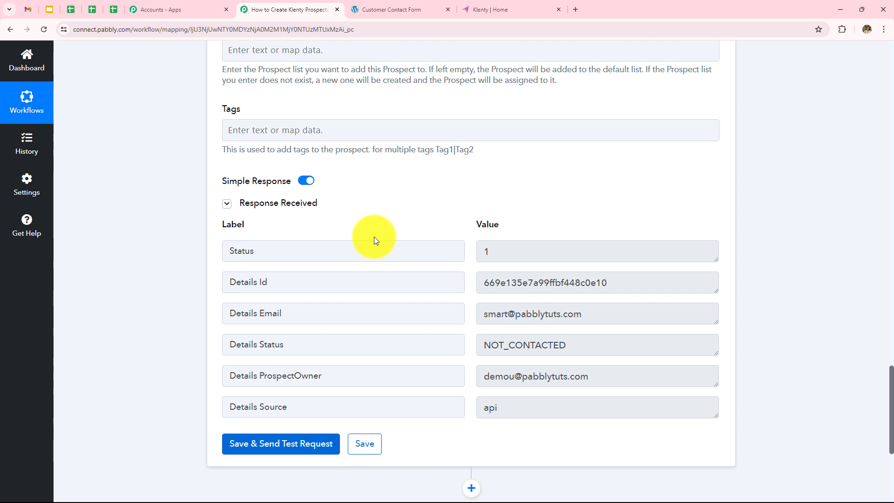
left_click(512, 8)
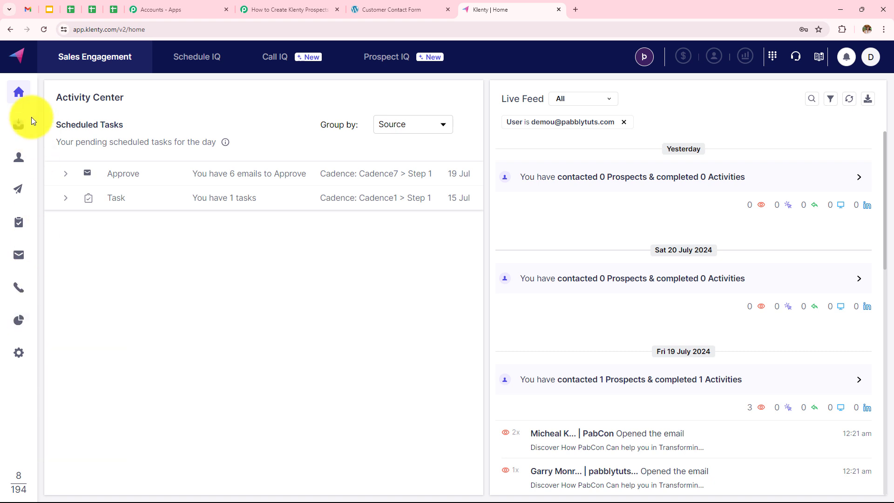
- Open the new test prospect from Klenty's Prospects list, review its Basic details, then return to the form
mouse_move(19, 161)
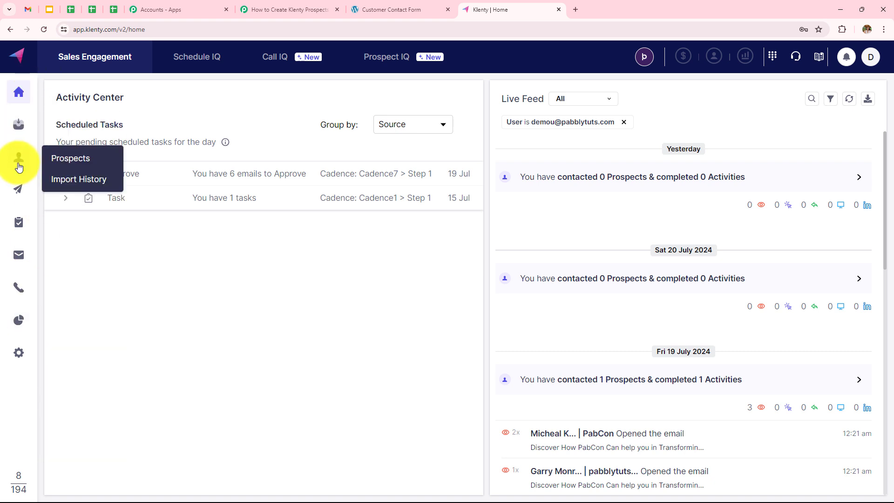
left_click(75, 166)
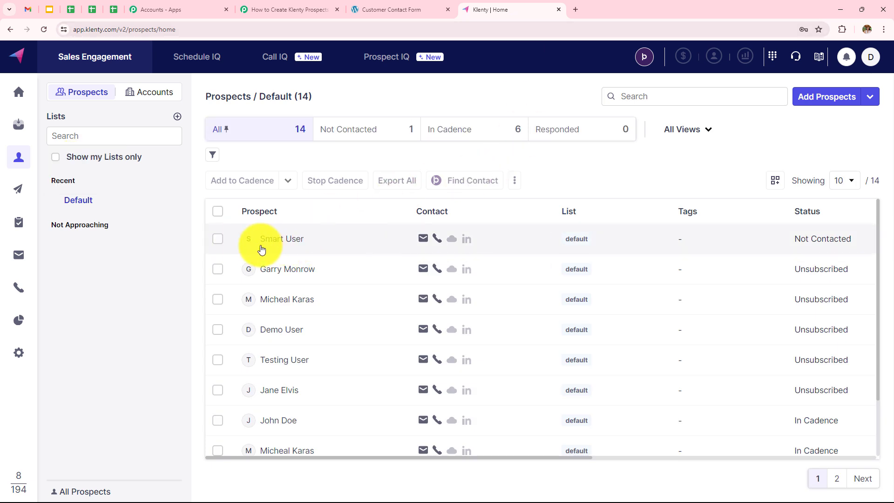
left_click(286, 250)
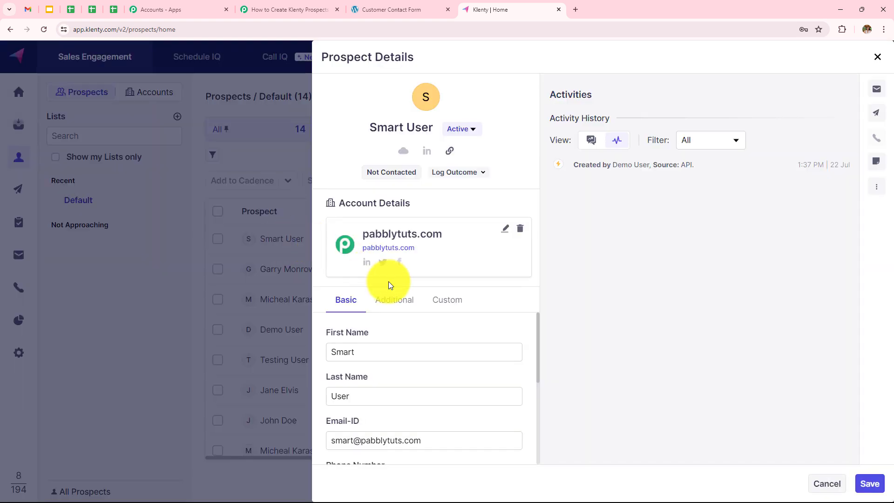
scroll(495, 356, "down", 2)
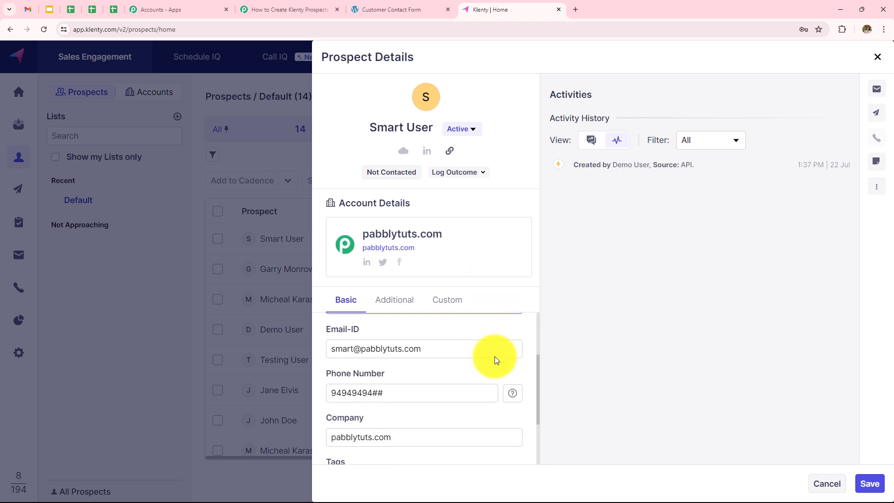
scroll(494, 356, "up", 2)
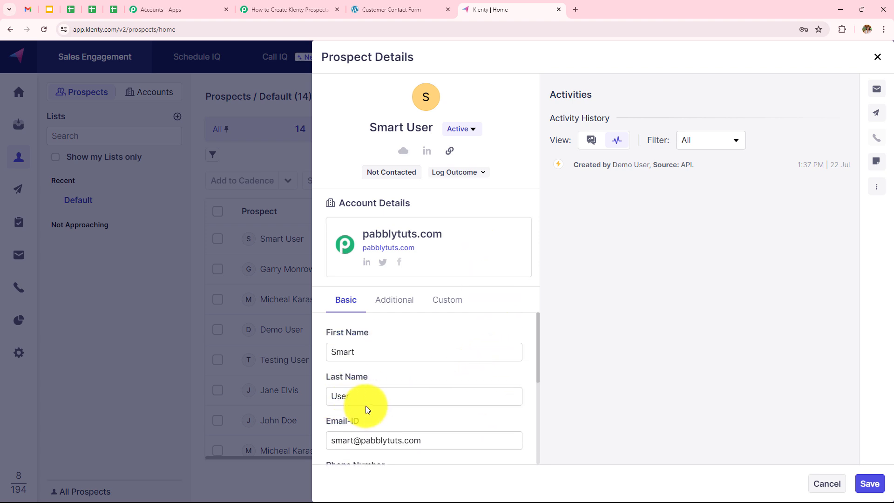
scroll(365, 405, "down", 1)
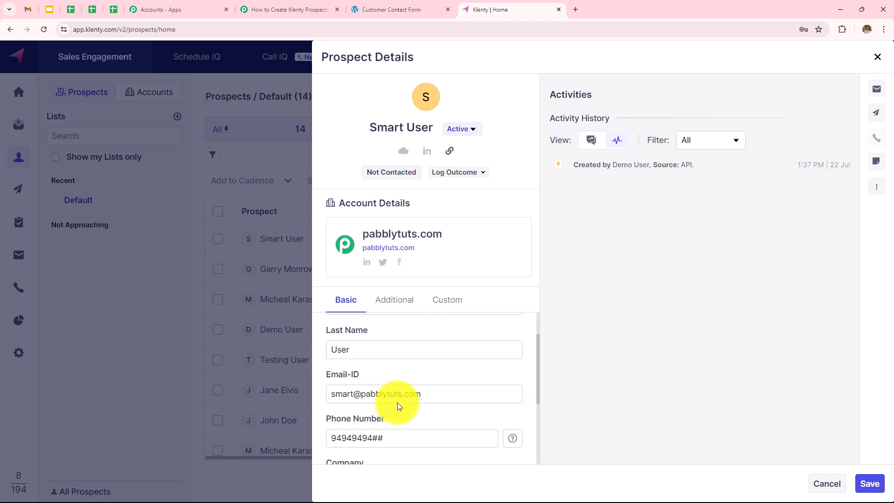
scroll(409, 401, "down", 2)
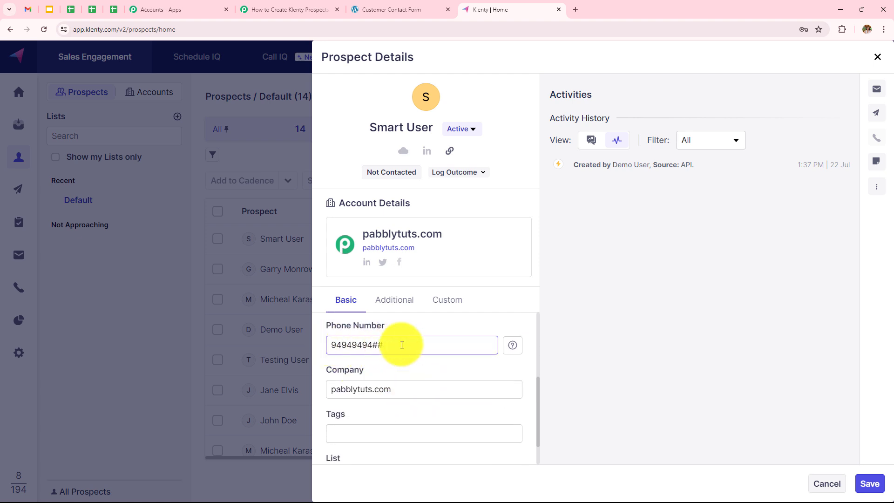
scroll(385, 353, "down", 1)
key("Escape")
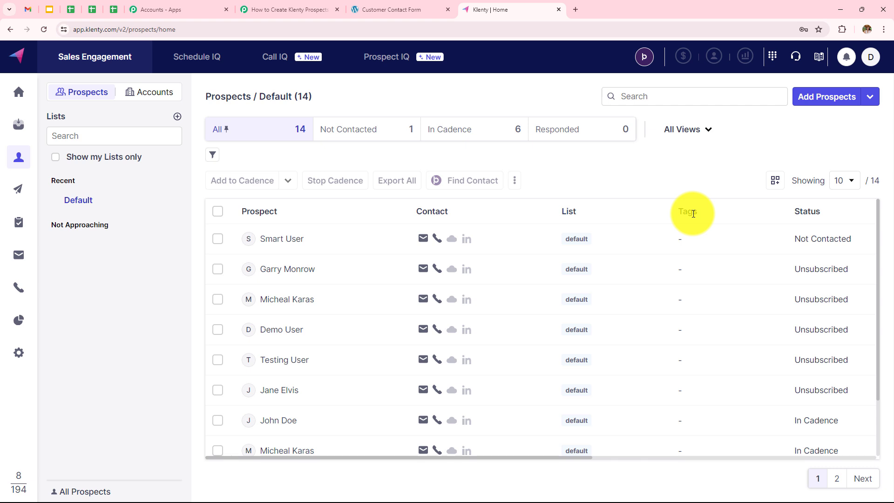
left_click(404, 10)
- Reload the contact form and enter a test first name, last name and email address
left_click(38, 37)
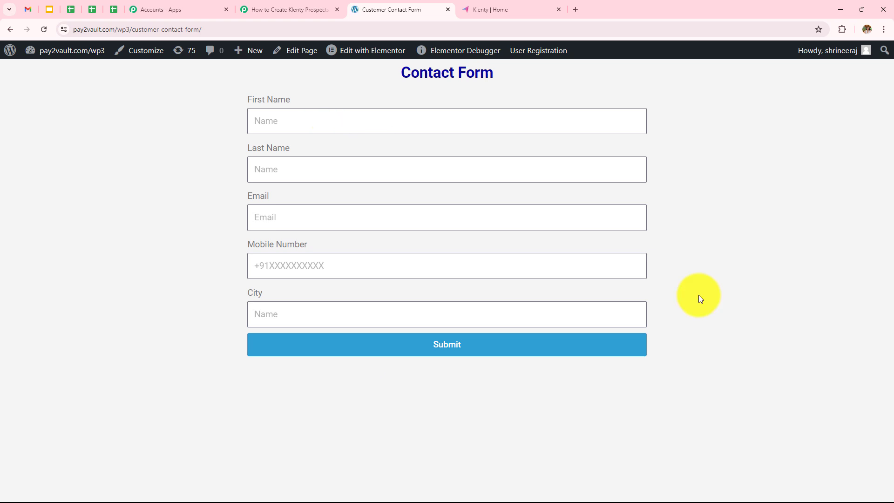
left_click(381, 125)
type("Admin")
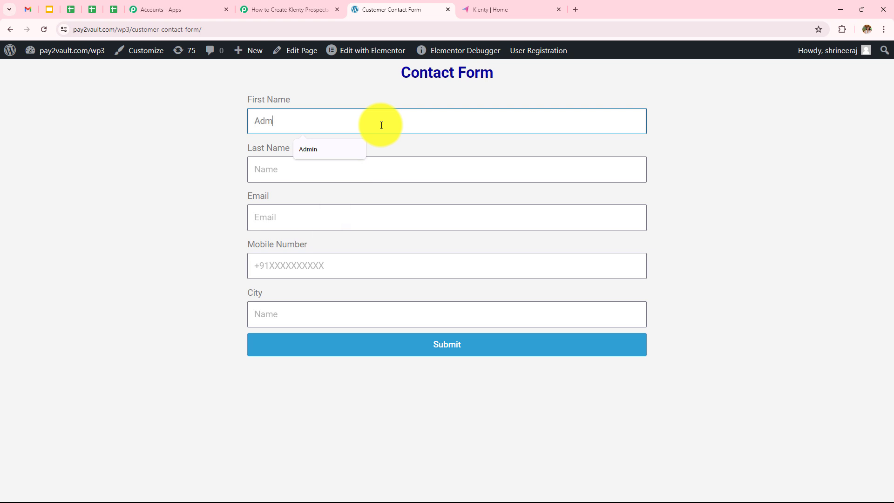
left_click(376, 162)
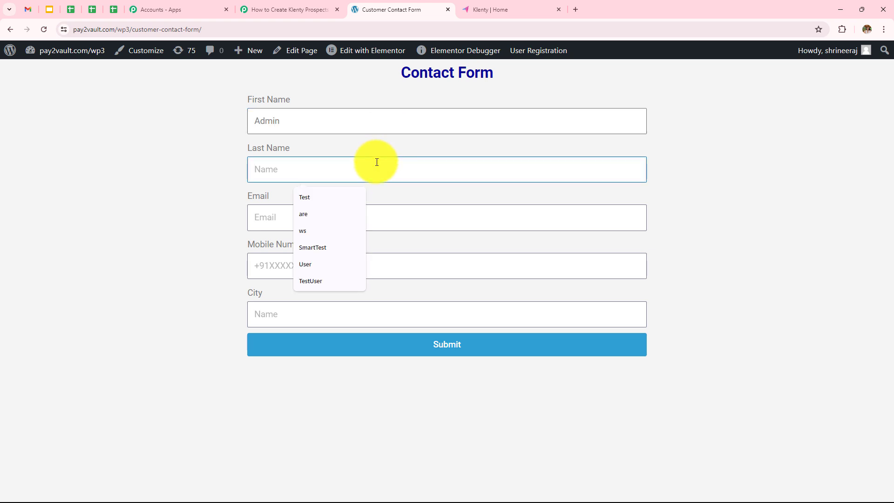
type("Test")
left_click(274, 227)
type("a")
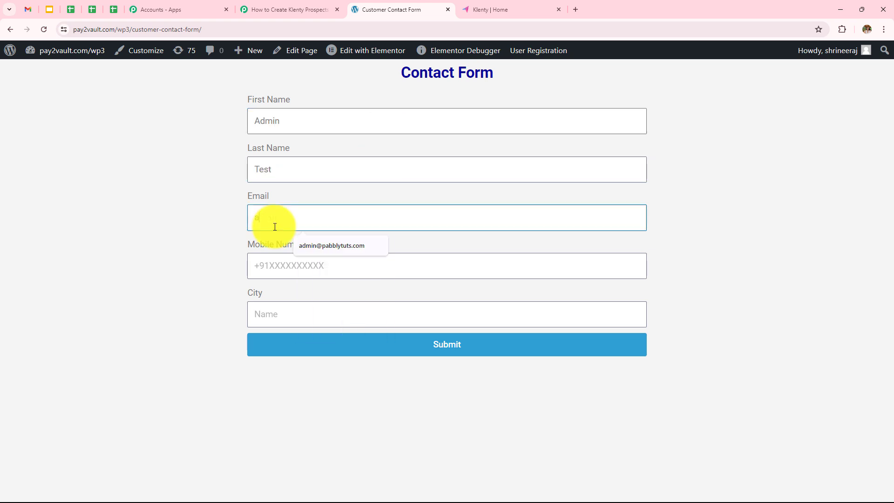
key("BackSpace")
type("test@p")
left_click(303, 245)
- Enter a mobile number, choose Indore as the city, submit the form, and return to Klenty
left_click(306, 273)
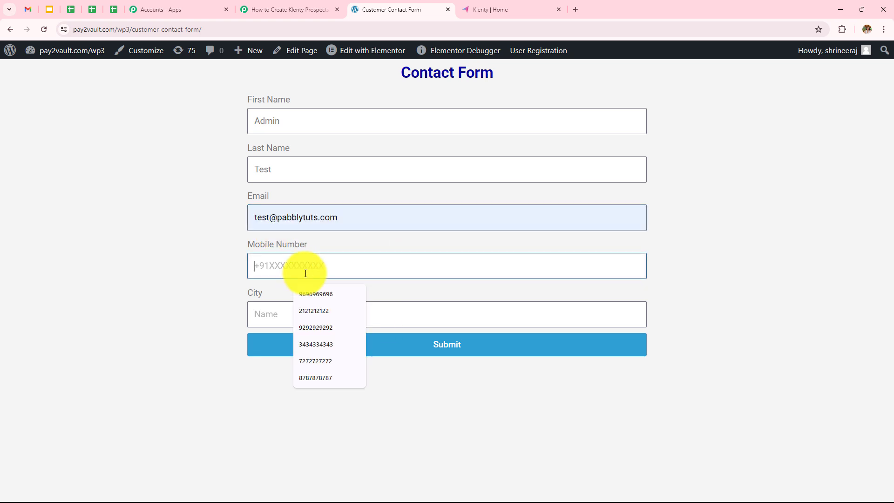
type("93939393##")
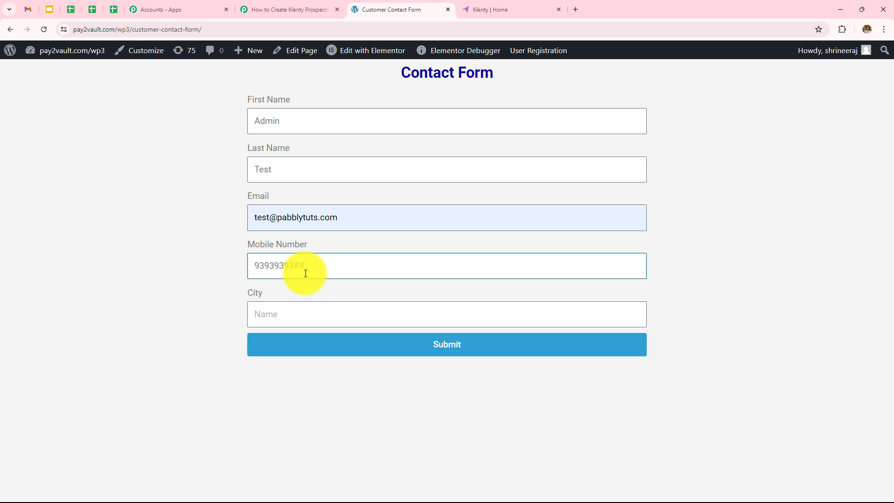
left_click(283, 313)
type("I")
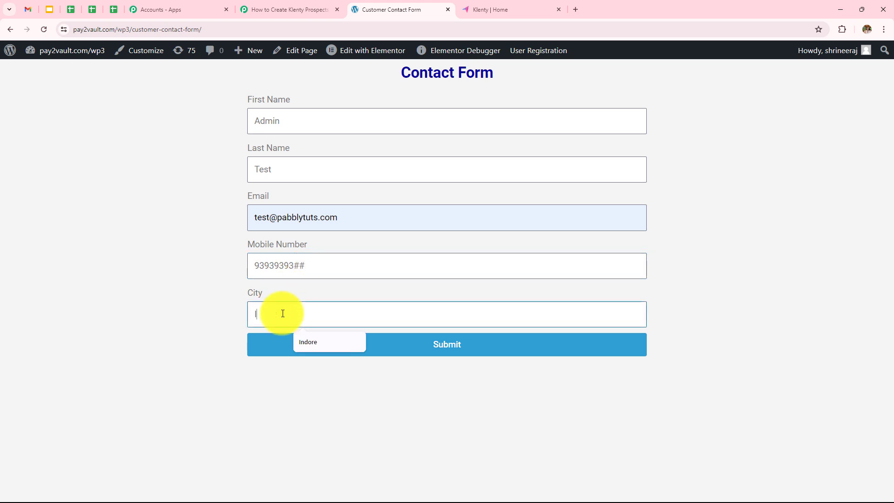
left_click(308, 342)
left_click(345, 345)
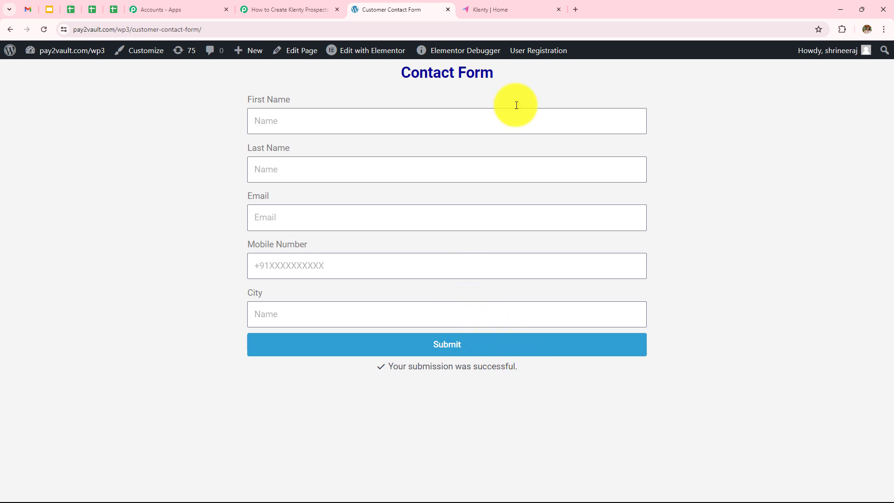
left_click(530, 9)
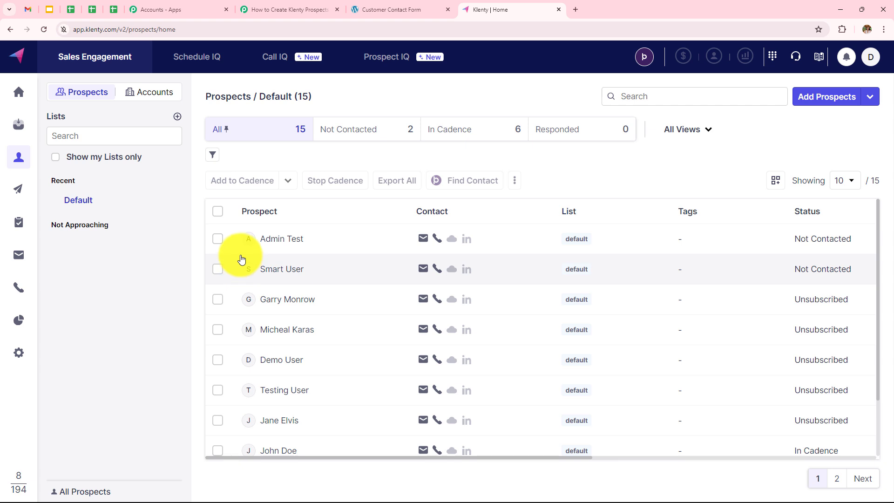
- Open the new prospect in Klenty, check its email, phone and company, then return to Pabbly
left_click(282, 239)
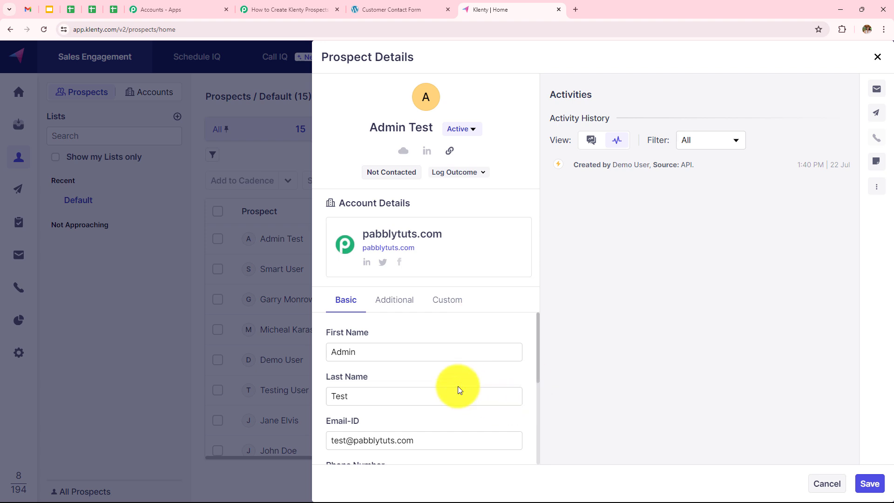
scroll(457, 386, "down", 2)
left_click(345, 354)
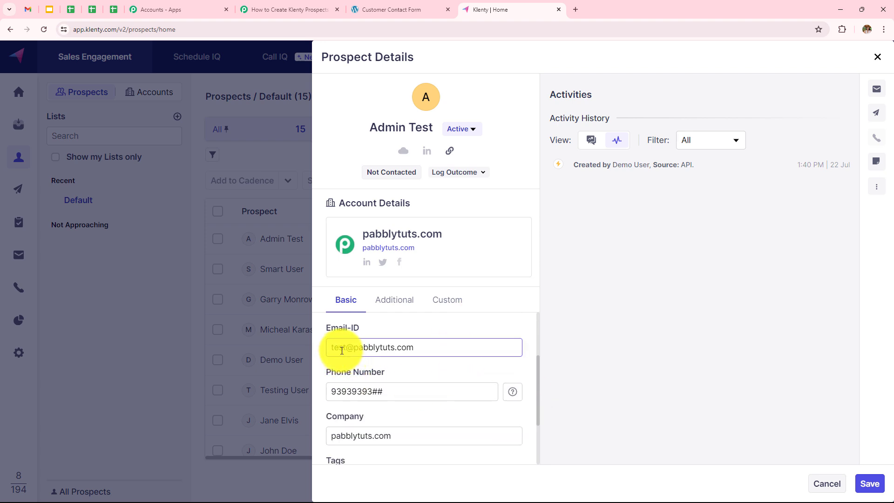
scroll(431, 347, "down", 1)
scroll(431, 347, "down", 1)
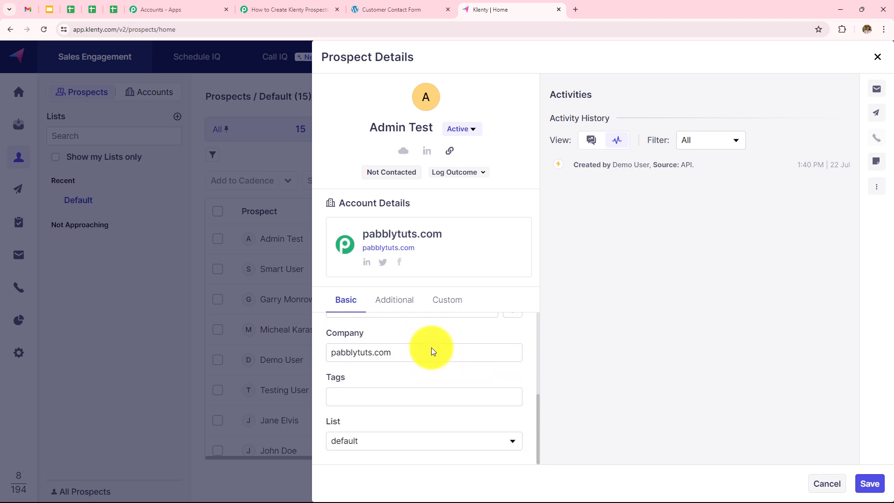
scroll(431, 347, "up", 1)
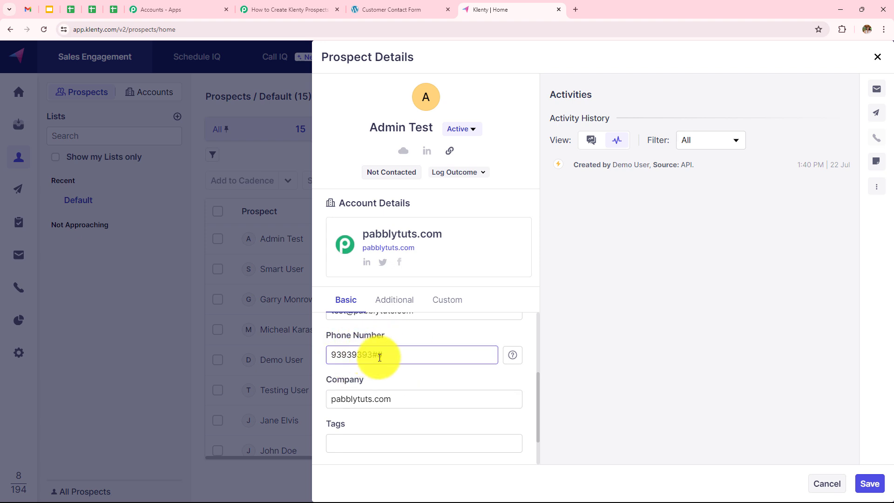
left_click(273, 8)
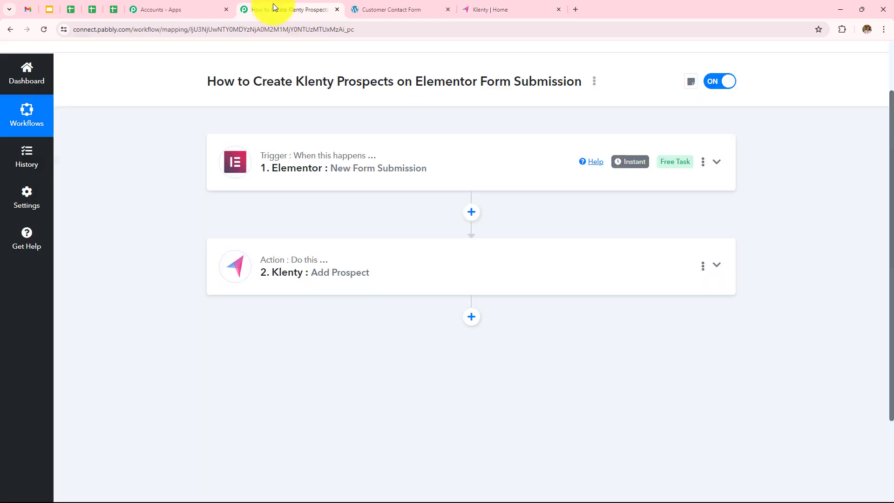
- Expand the Elementor trigger and review the form data it captured in Response Received
left_click(328, 182)
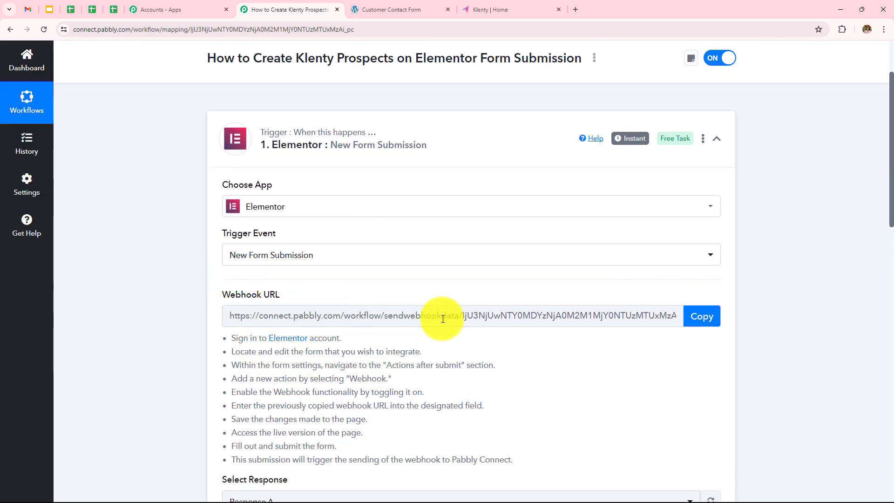
scroll(442, 316, "down", 3)
scroll(442, 318, "down", 7)
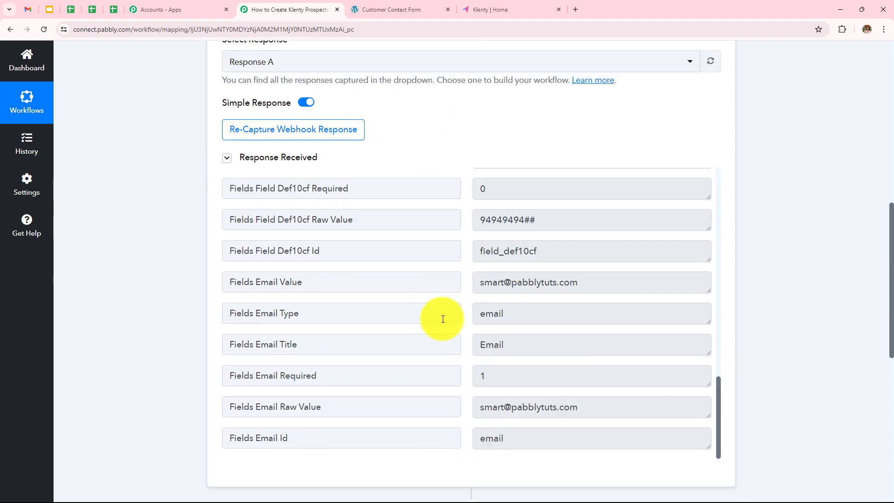
scroll(538, 223, "down", 3)
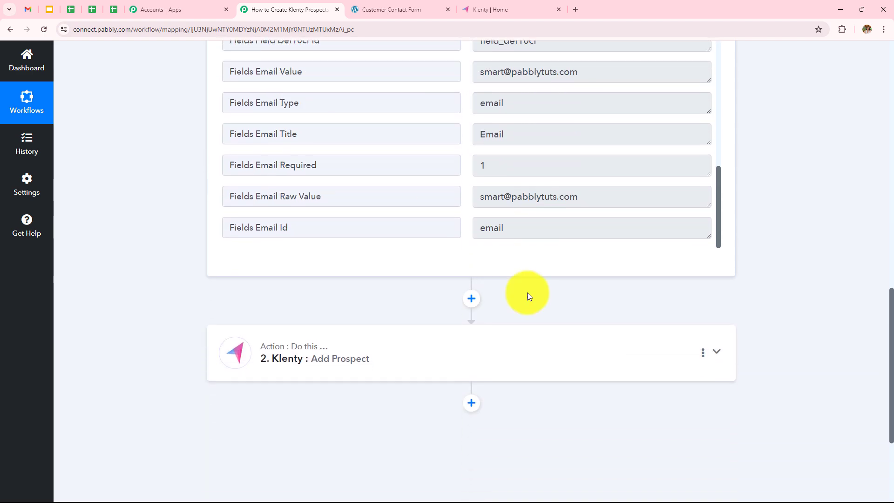
- Expand the Klenty Add Prospect step and review its field mapping down to the Save buttons
left_click(512, 361)
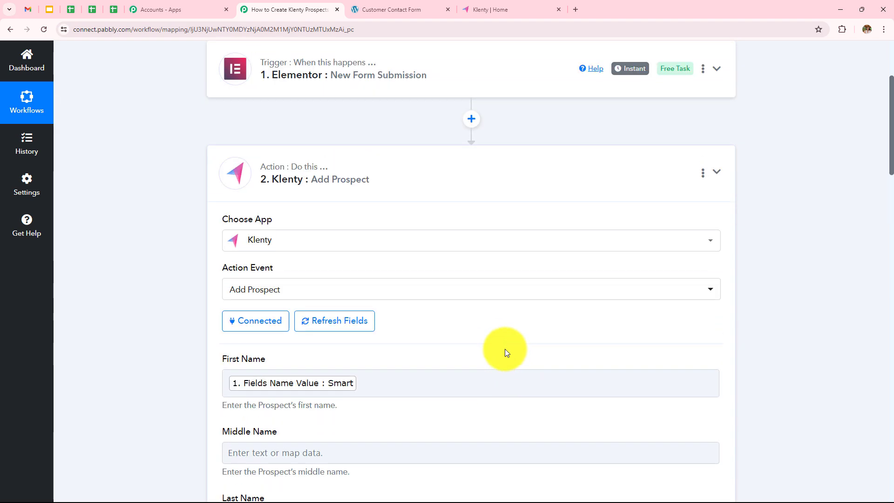
scroll(505, 348, "down", 4)
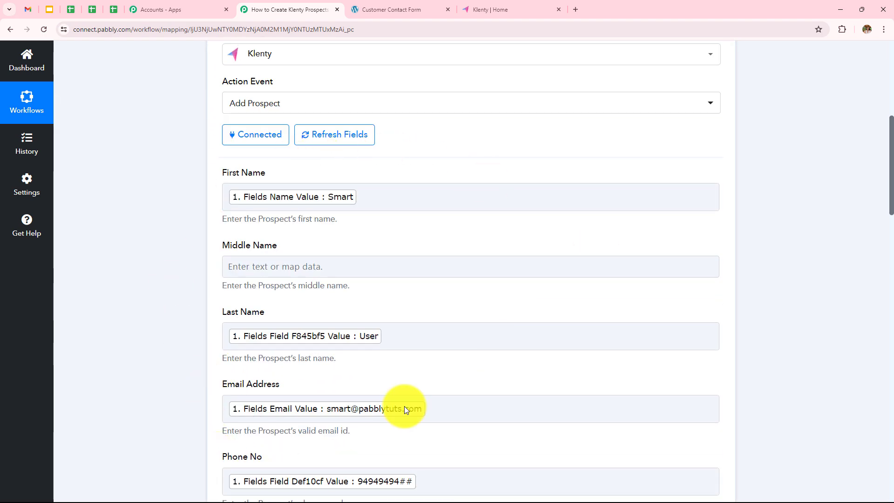
scroll(444, 342, "down", 13)
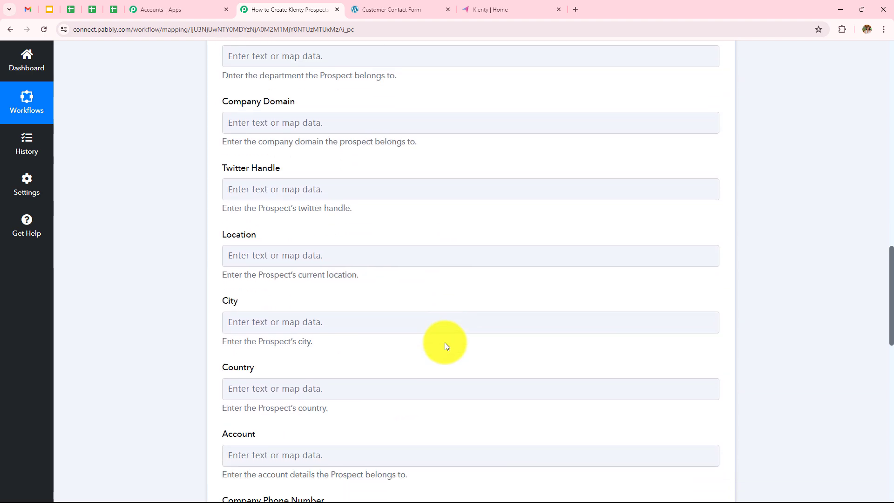
scroll(445, 344, "down", 12)
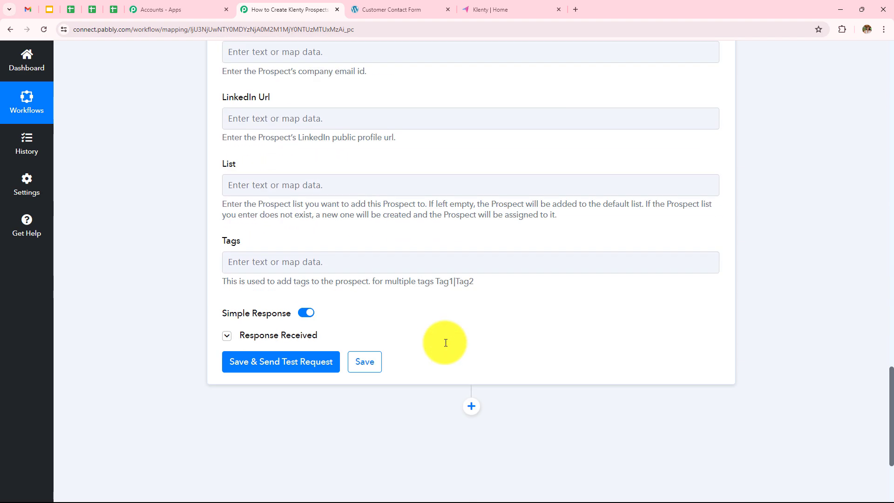